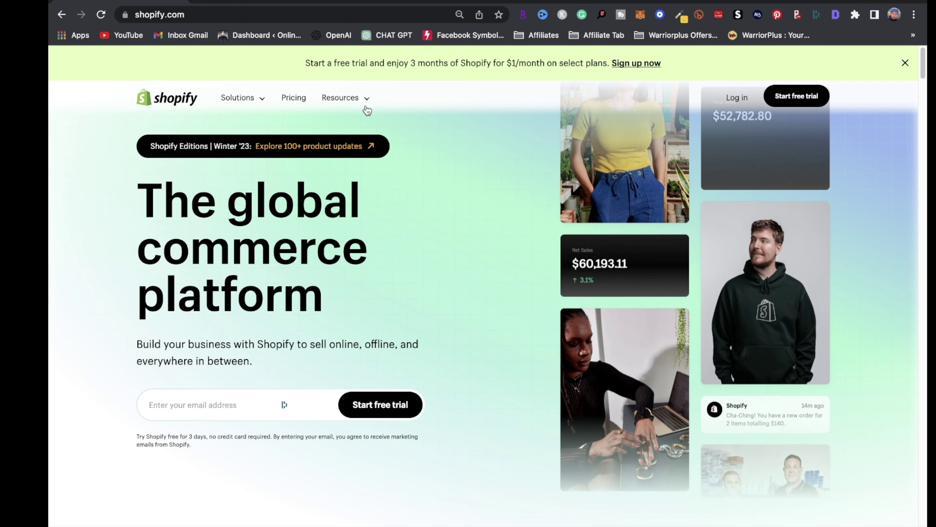
Step: Switch to the store's Shopify admin and open the subscription plan options for the trial offer
left_click(261, 2)
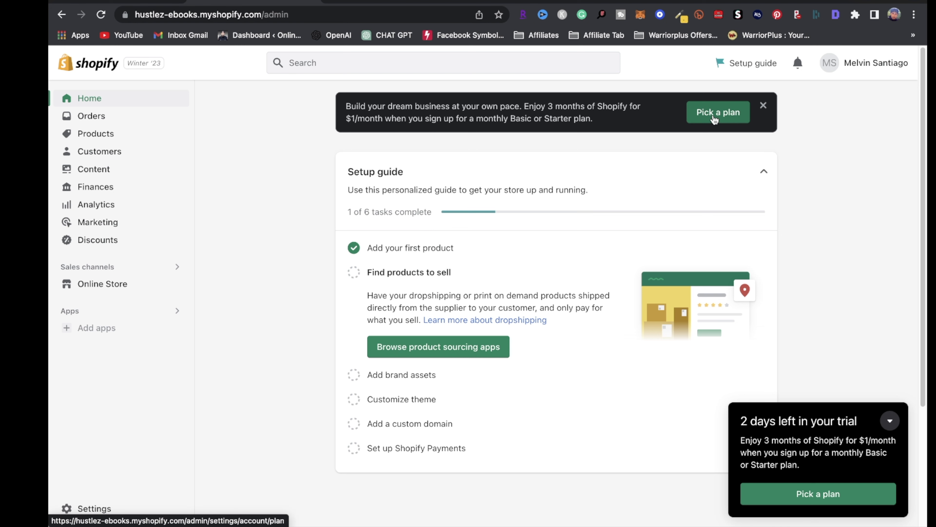
left_click(714, 120)
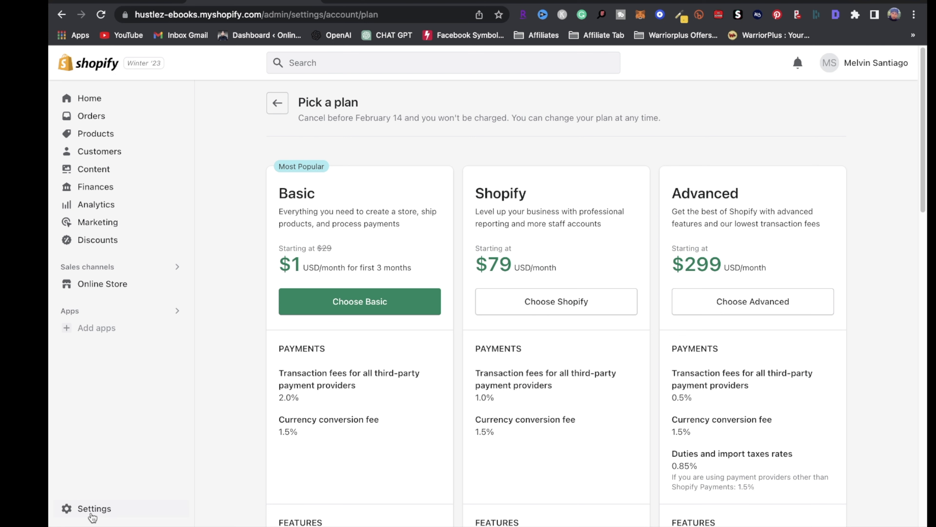
Step: Review the available payment providers and supported payment methods in the store's payment settings, and close the settings
left_click(92, 516)
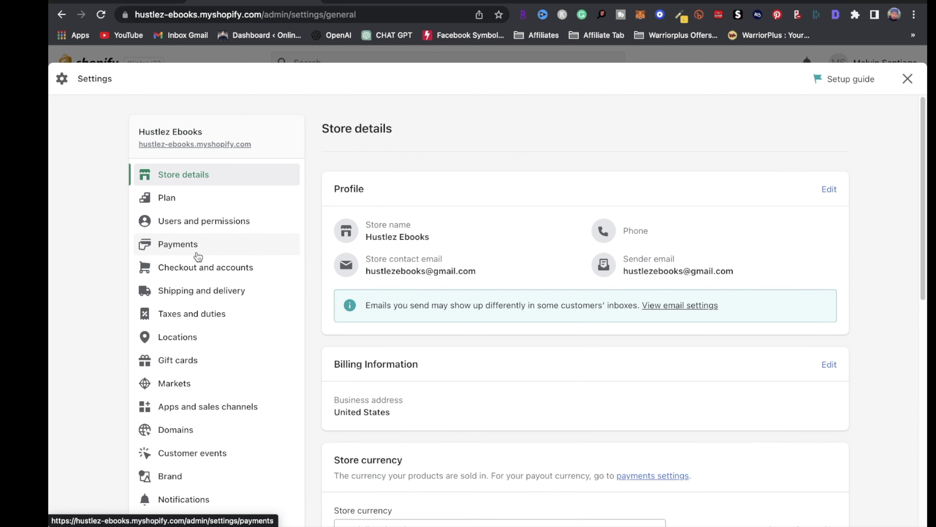
left_click(197, 254)
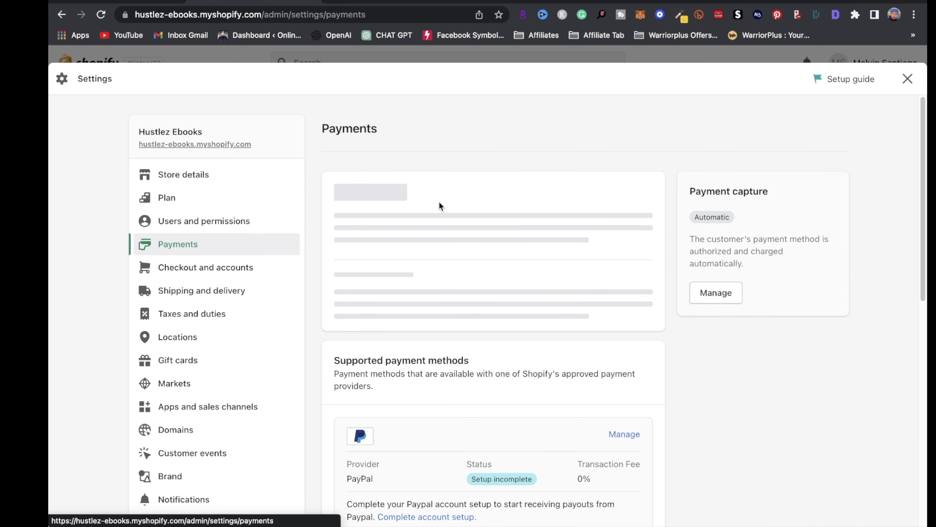
scroll(446, 339, "down", 8)
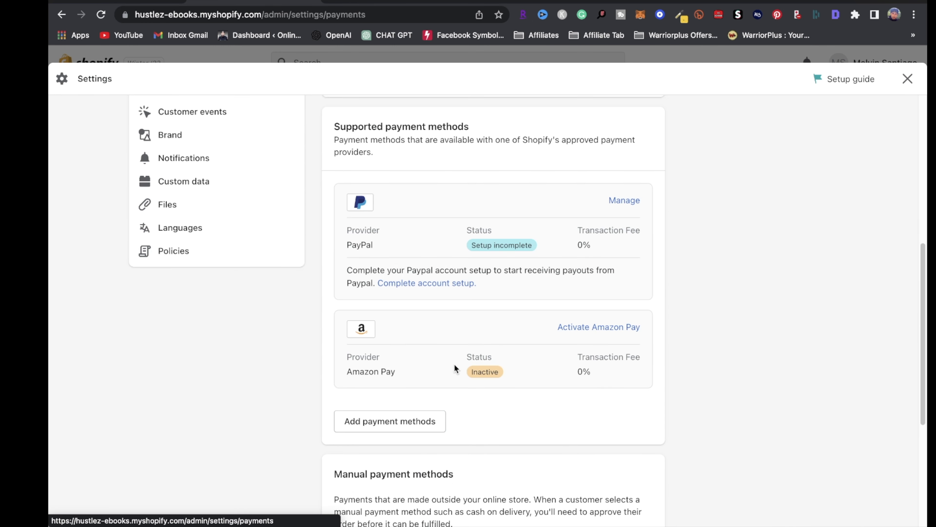
scroll(423, 345, "up", 3)
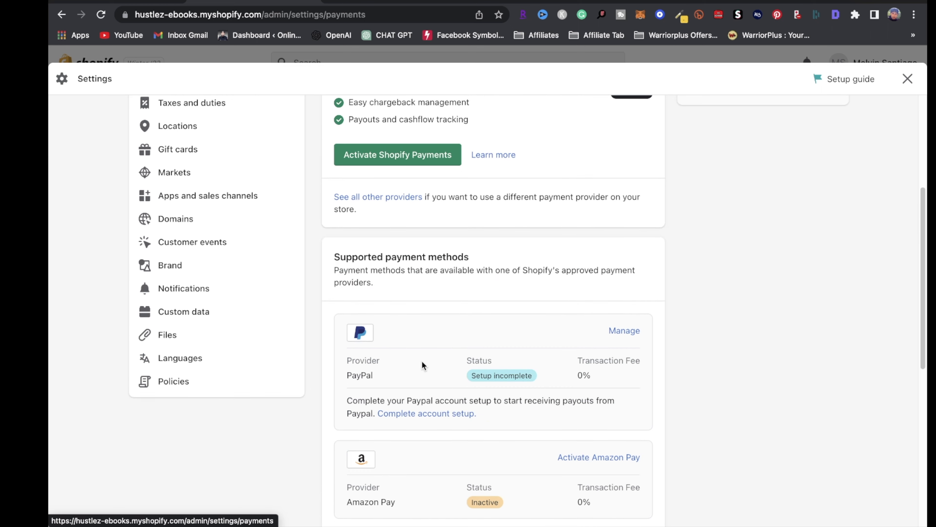
scroll(327, 383, "up", 4)
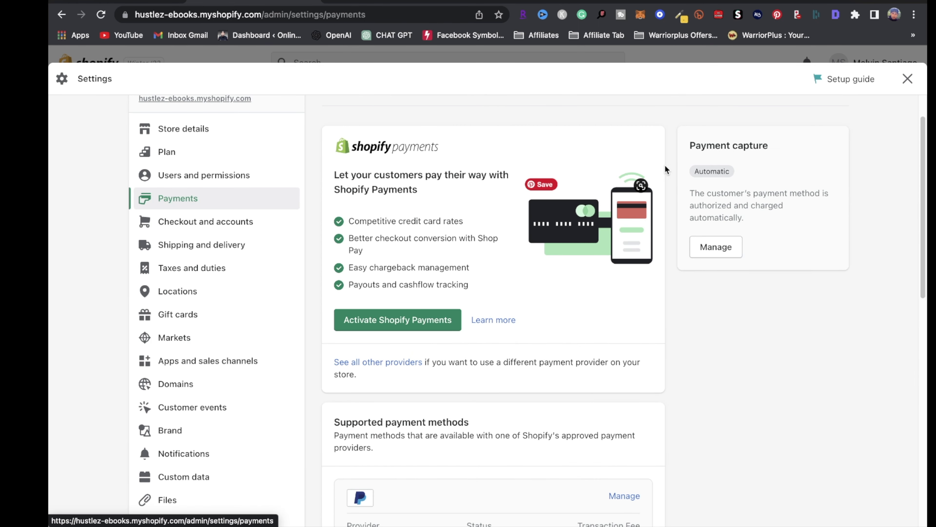
left_click(915, 81)
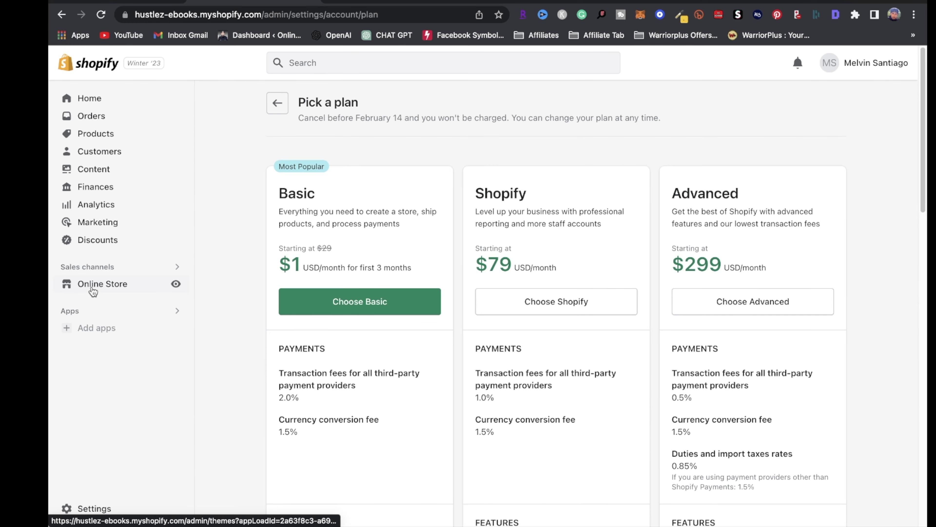
Step: Open the online store's Dawn theme for customization and toggle the announcement bar's visibility off and back on
left_click(93, 291)
left_click(812, 430)
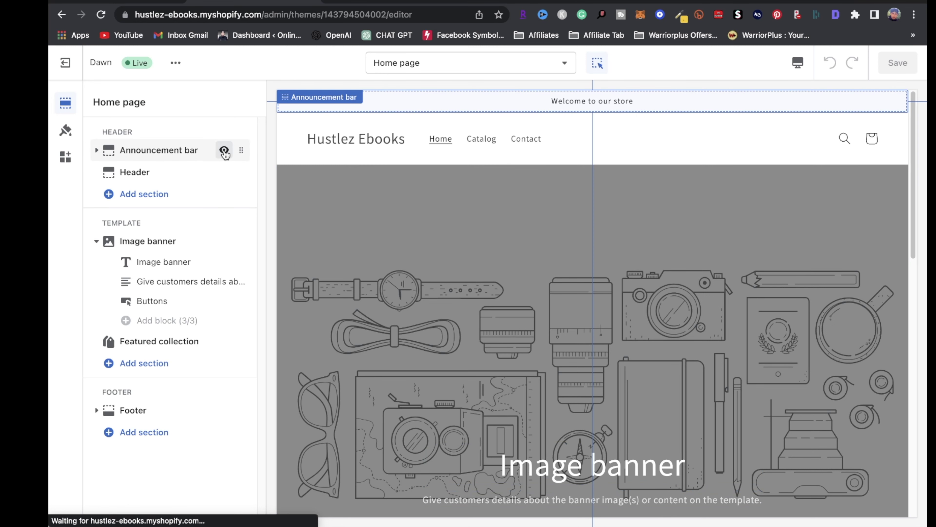
left_click(224, 150)
left_click(224, 151)
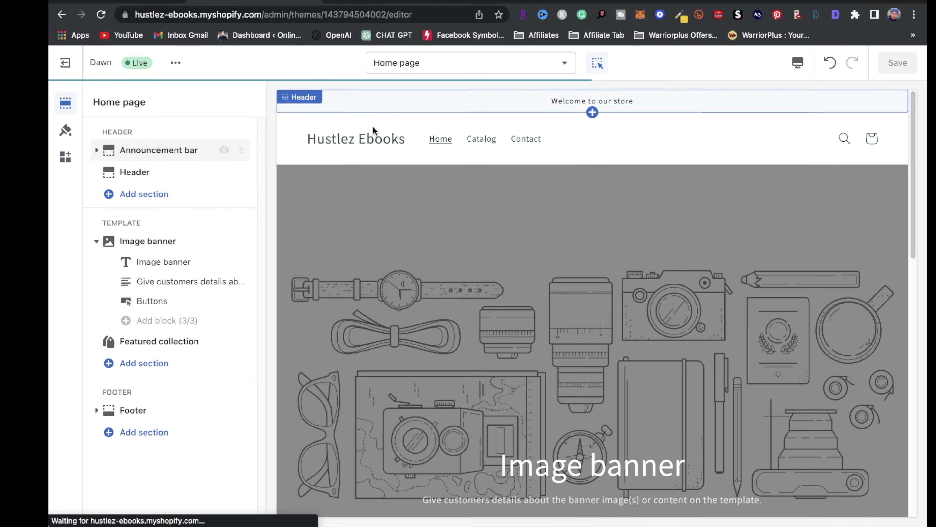
Step: Open the announcement bar's text for editing and view the home page image banner's settings
left_click(542, 103)
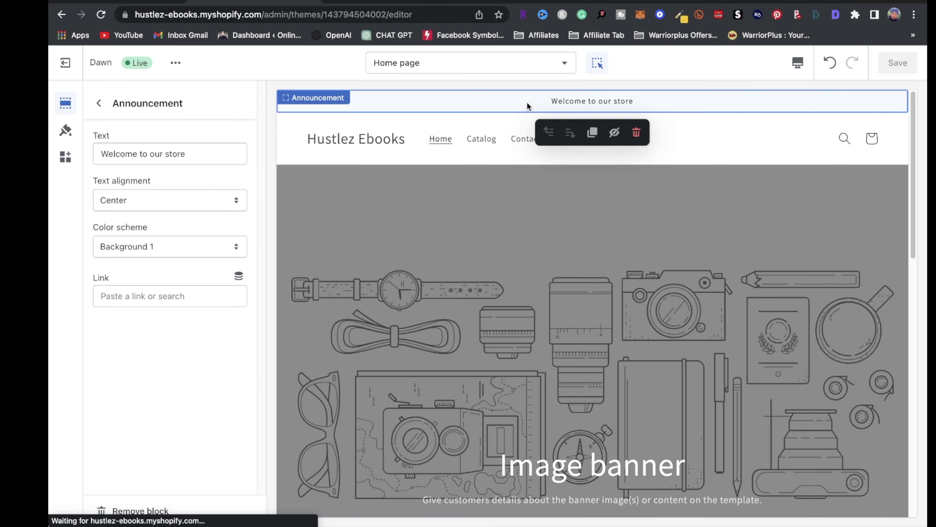
left_click_drag(194, 156, 49, 136)
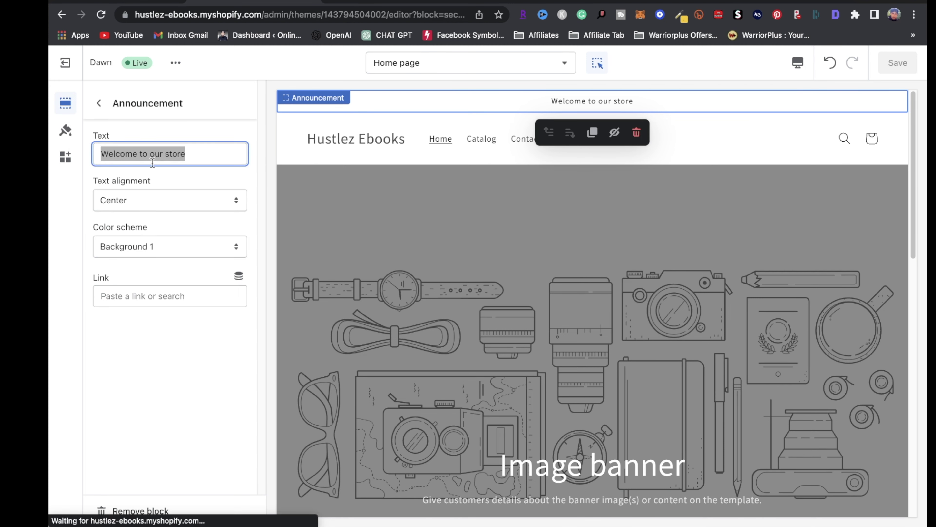
left_click(389, 217)
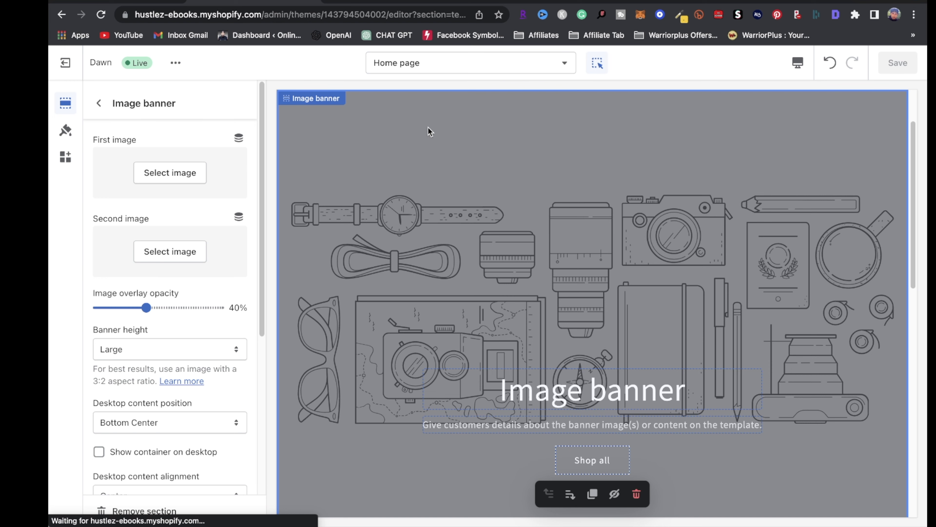
Step: Switch to the Placeit and Glorify design sites and look over Glorify's home page
mouse_move(479, 1)
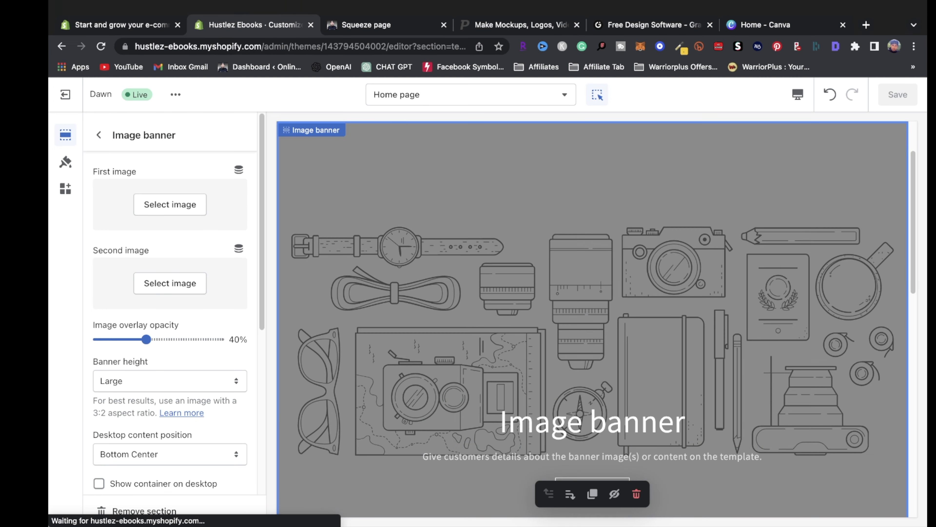
left_click(512, 26)
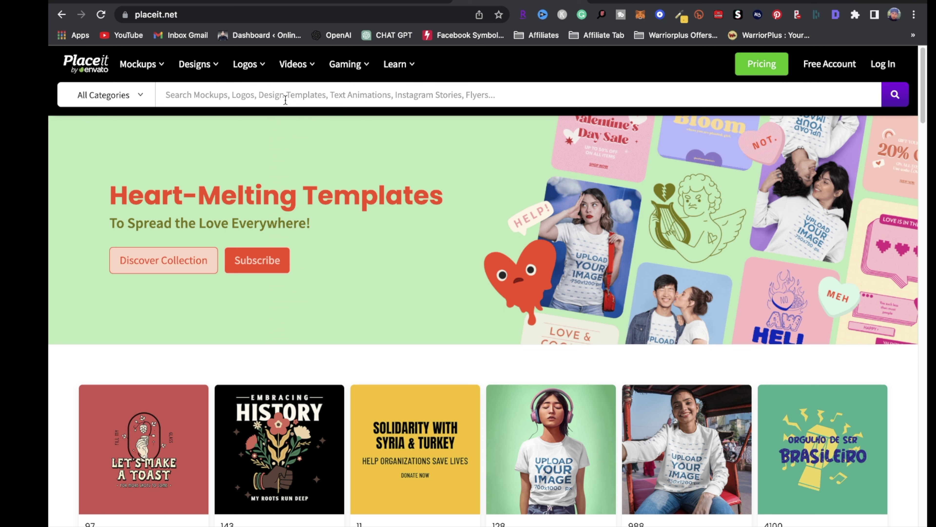
left_click(634, 4)
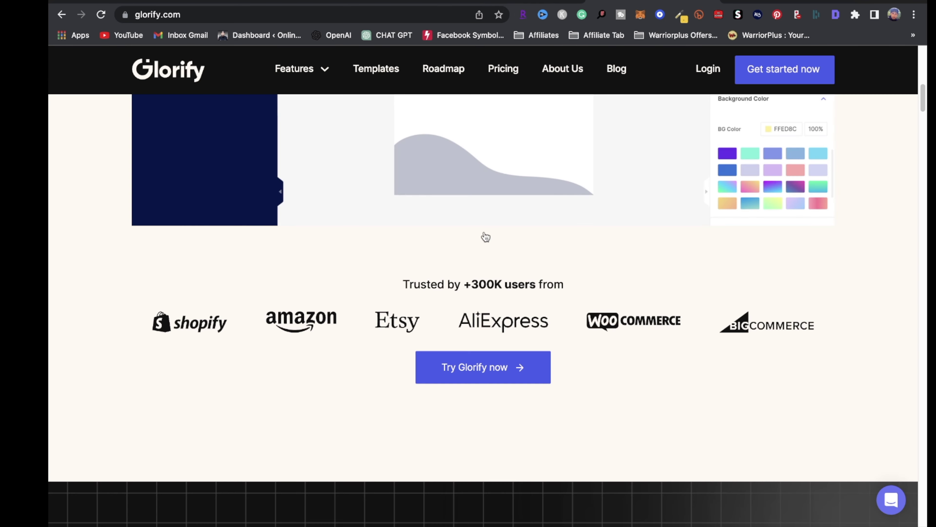
scroll(529, 295, "up", 10)
scroll(497, 258, "down", 2)
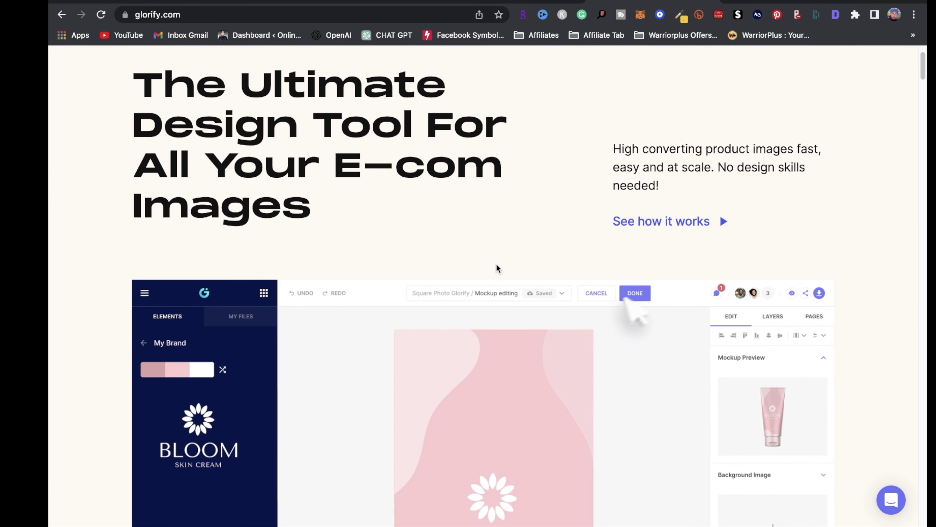
scroll(442, 232, "down", 14)
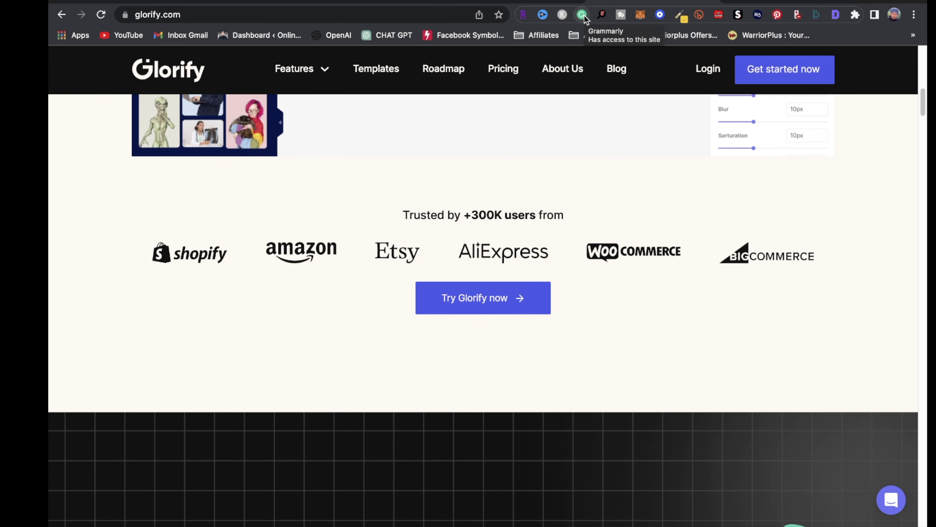
Step: Switch to Canva and look over the design types offered on its home page
mouse_move(754, 8)
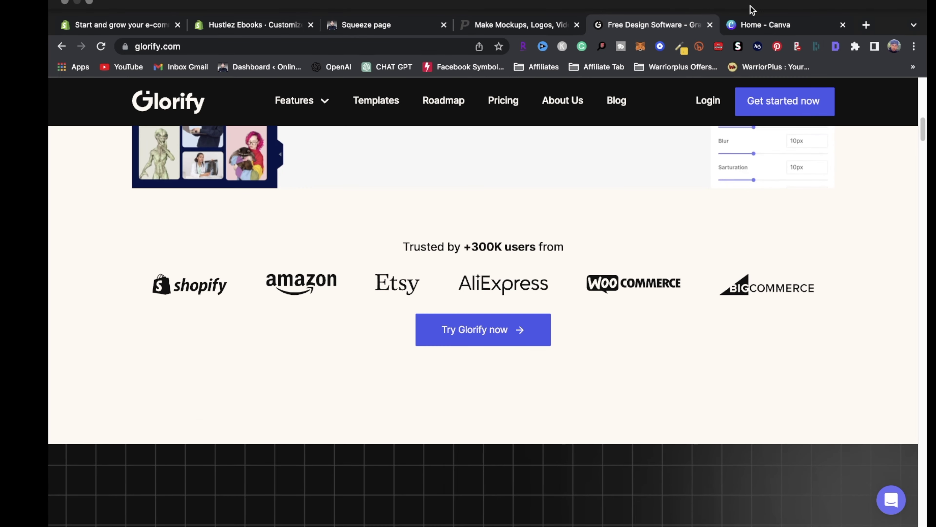
left_click(758, 28)
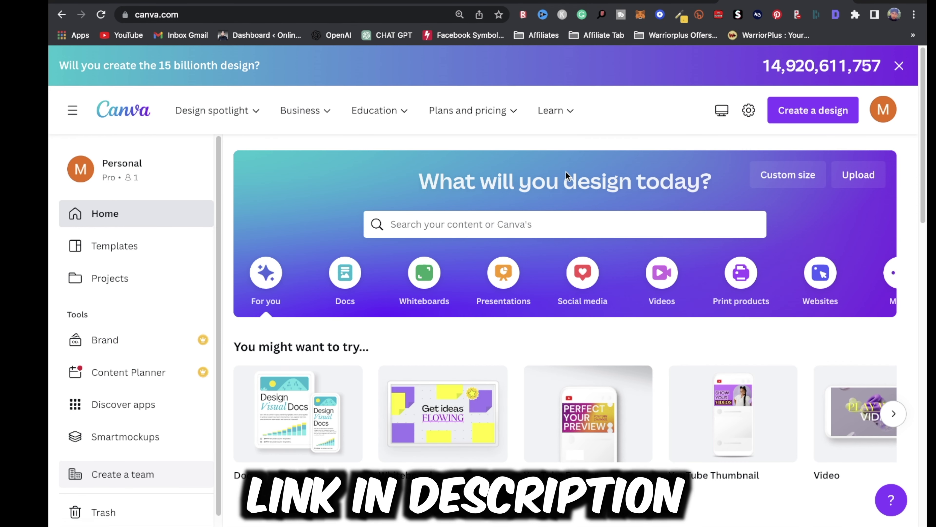
scroll(442, 406, "down", 1)
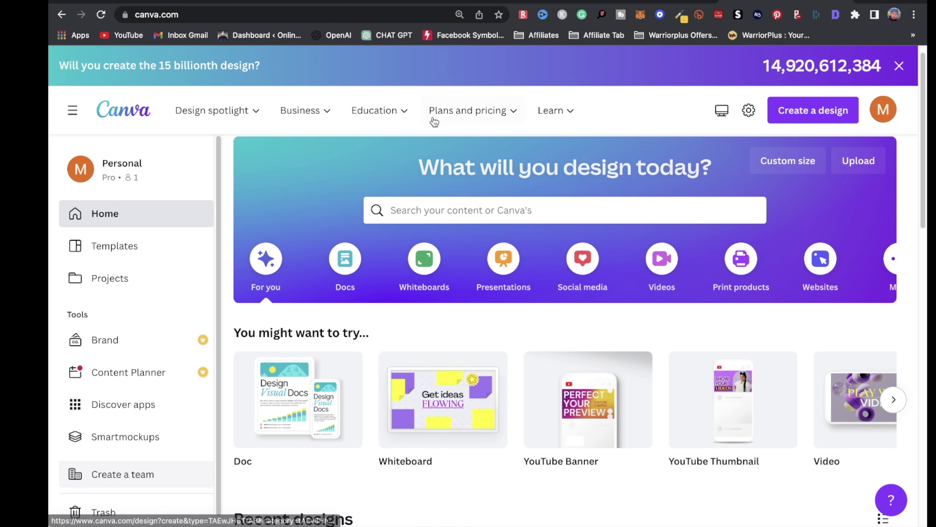
Step: Switch back to the Shopify theme editor, leave the image banner settings and exit to the Themes page
mouse_move(647, 6)
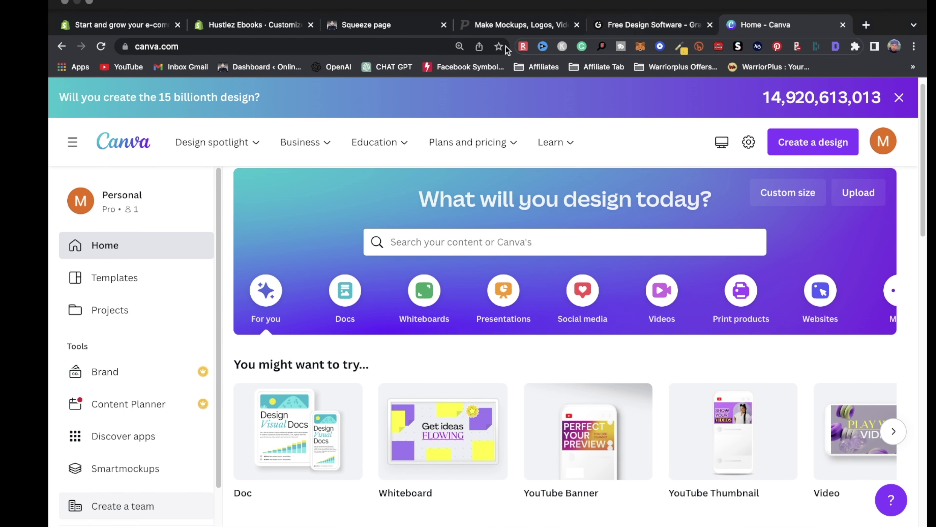
left_click(250, 25)
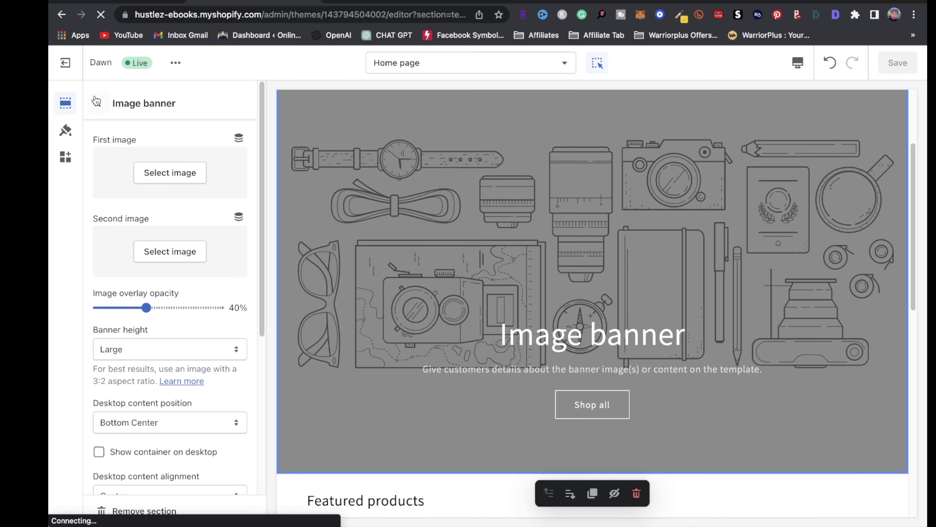
left_click(98, 103)
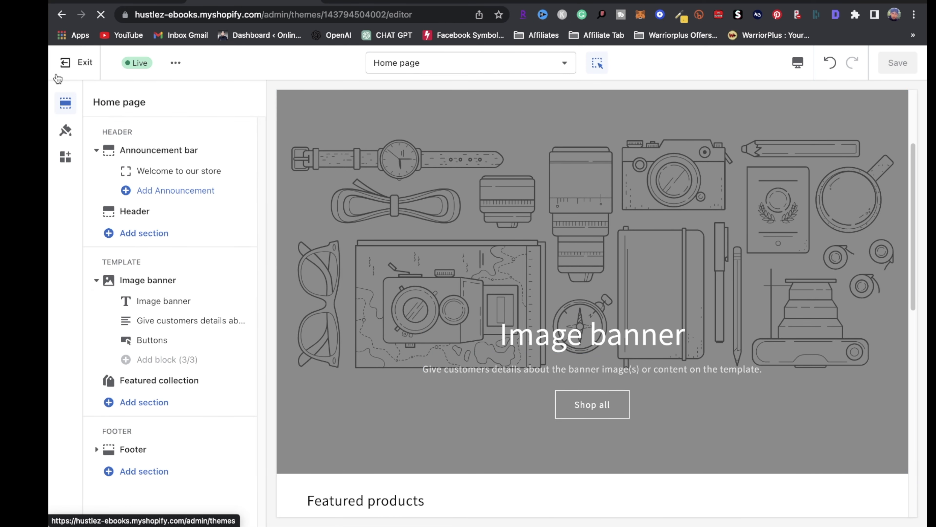
left_click(61, 65)
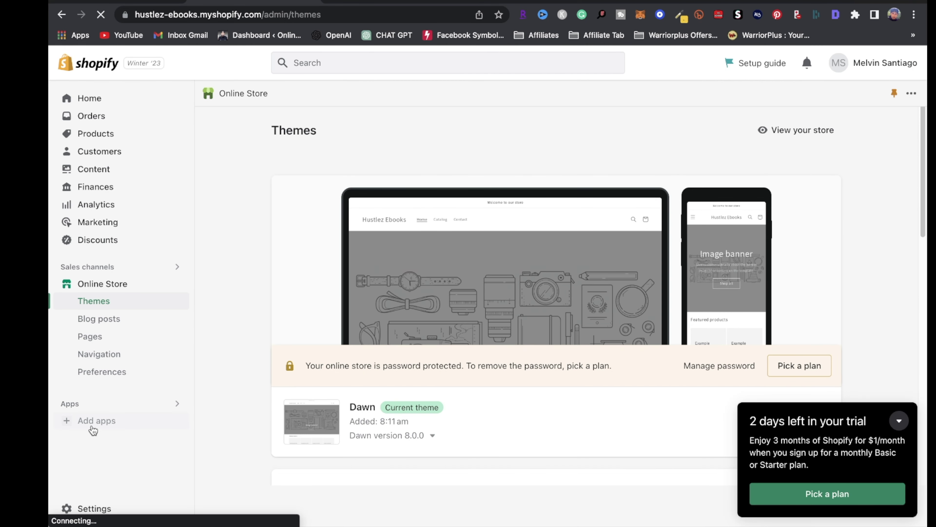
Step: Open the Shopify App Store from the store's app suggestions and search for "digital downloads"
left_click(103, 427)
scroll(203, 408, "down", 2)
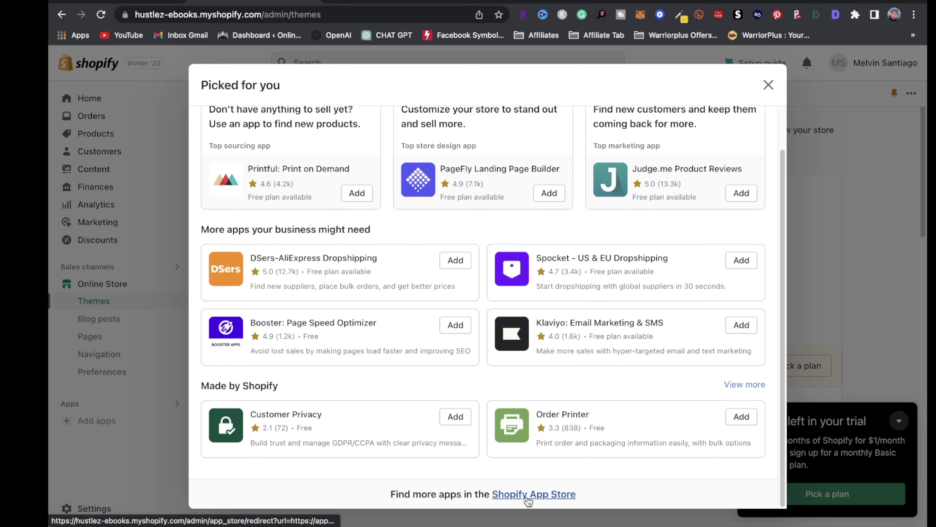
left_click(531, 501)
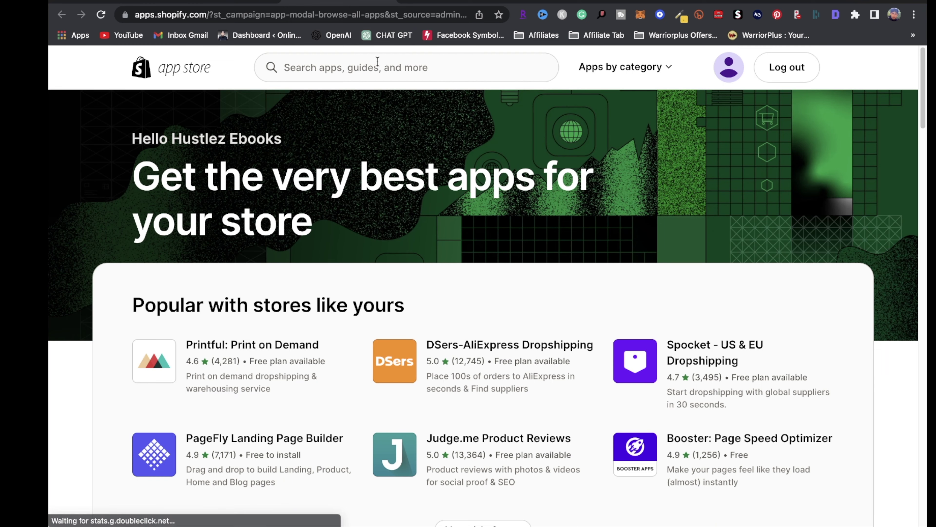
left_click(377, 62)
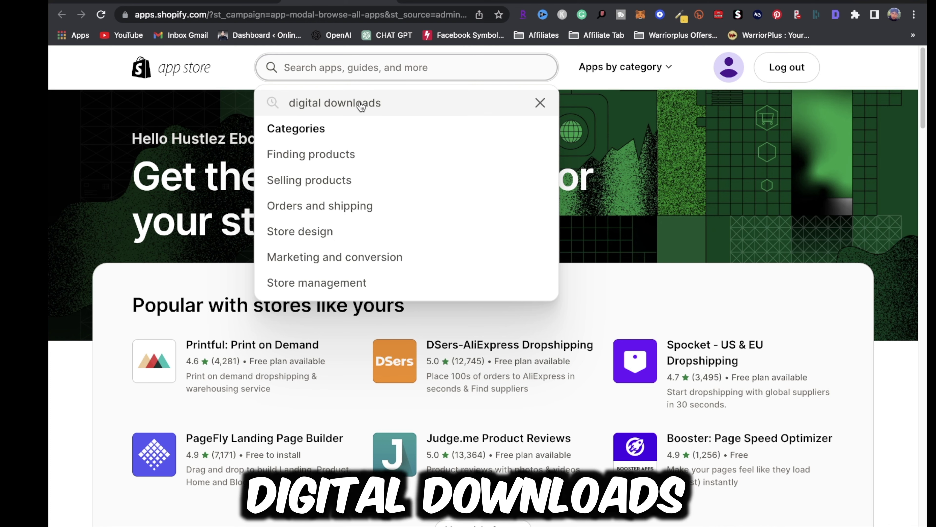
left_click(347, 105)
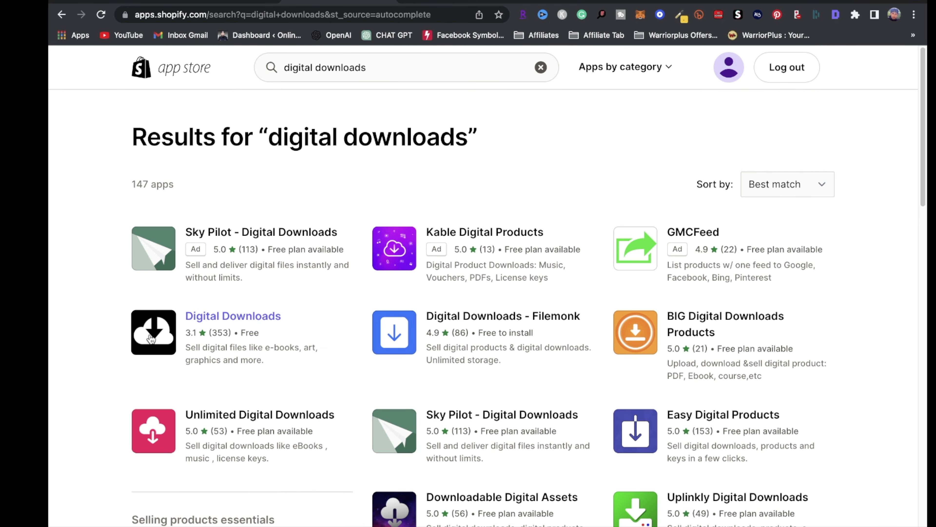
Step: Add Shopify's free Digital Downloads app to the store and approve its installation
left_click(233, 317)
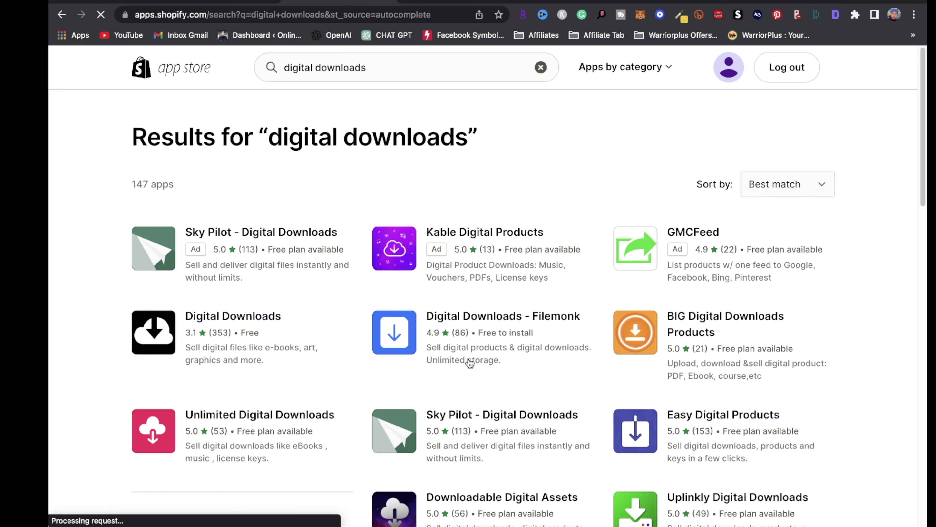
left_click(270, 287)
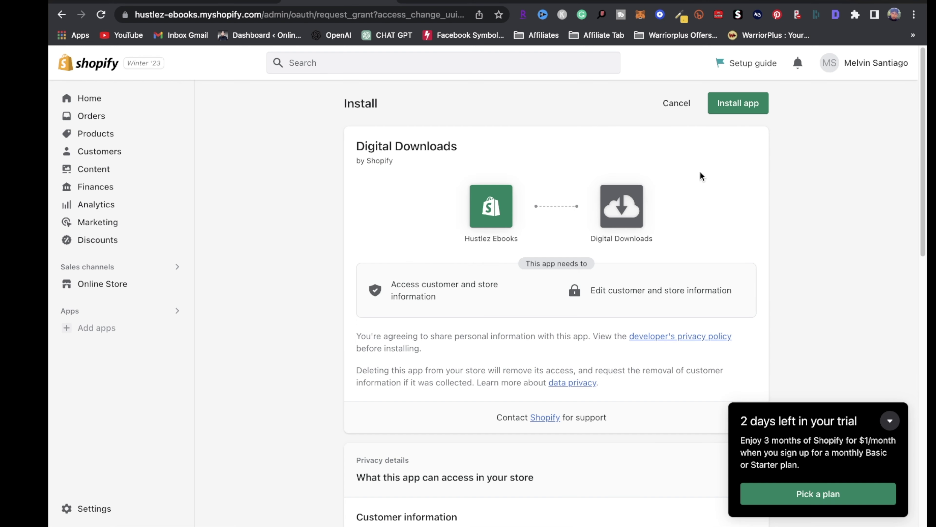
left_click(740, 108)
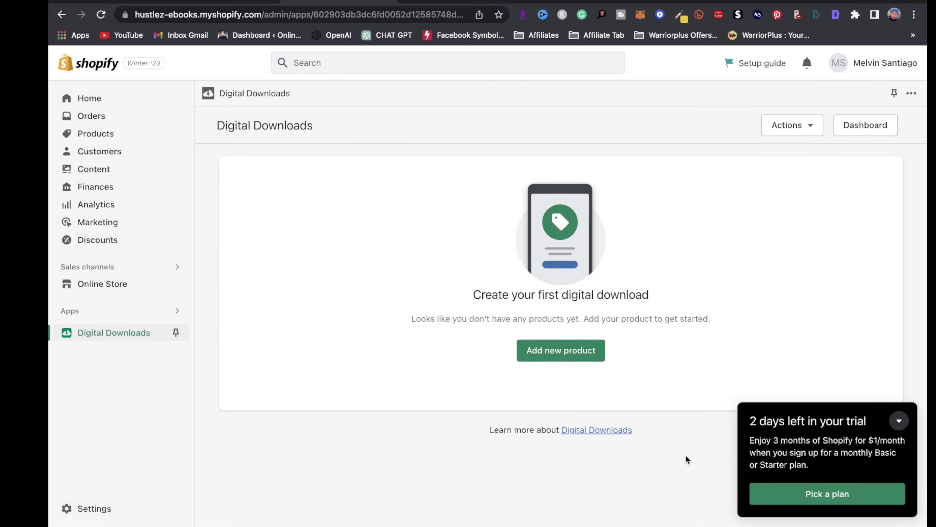
Step: Start a new product from the Digital Downloads app and open its title for editing
left_click(567, 350)
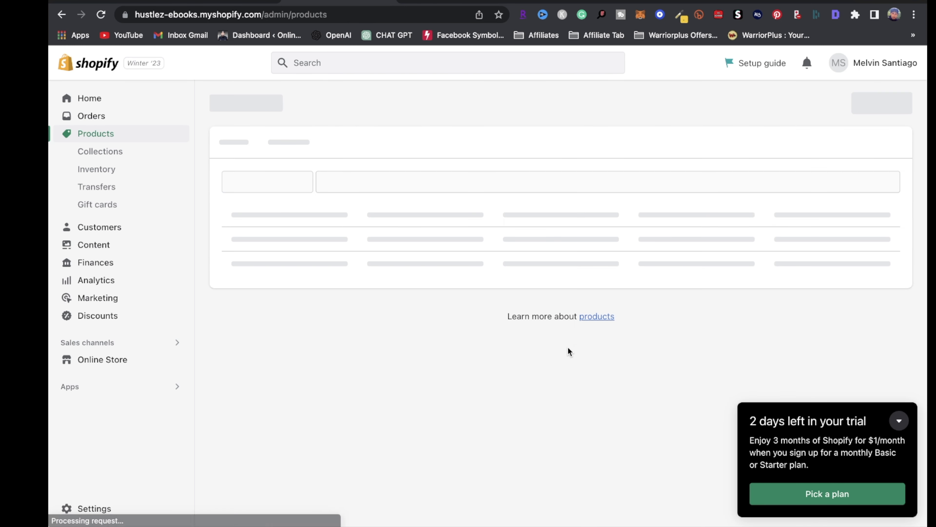
left_click(601, 360)
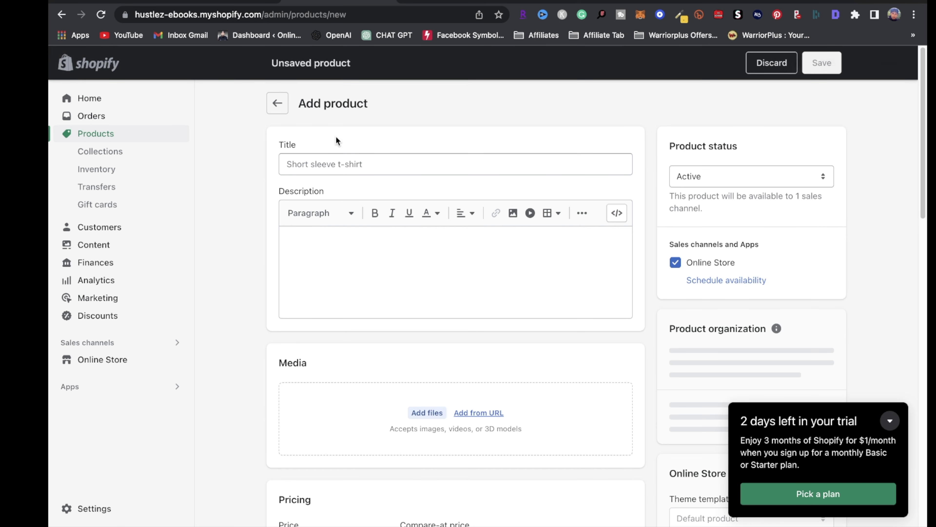
left_click(295, 161)
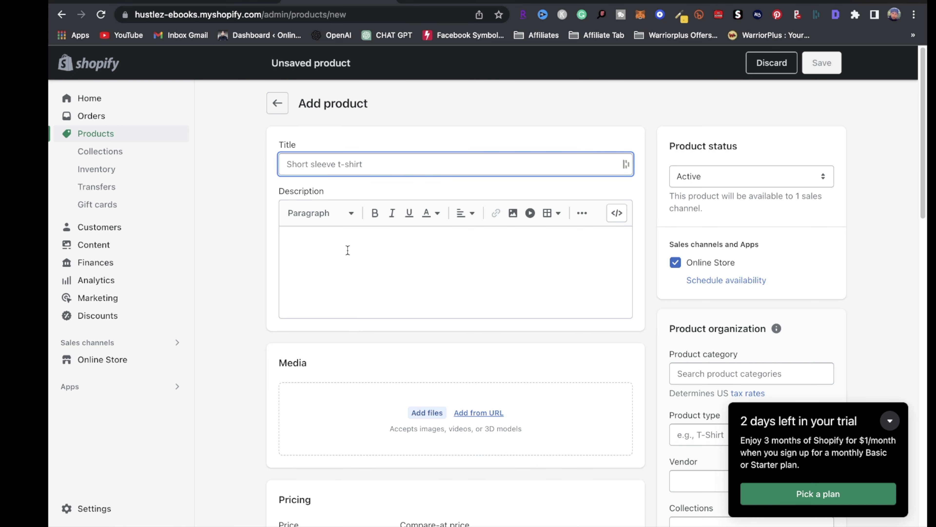
Step: Title the product "Master Youtube Influence" and fill its description with the report text about becoming a YouTube influencer
scroll(417, 369, "down", 6)
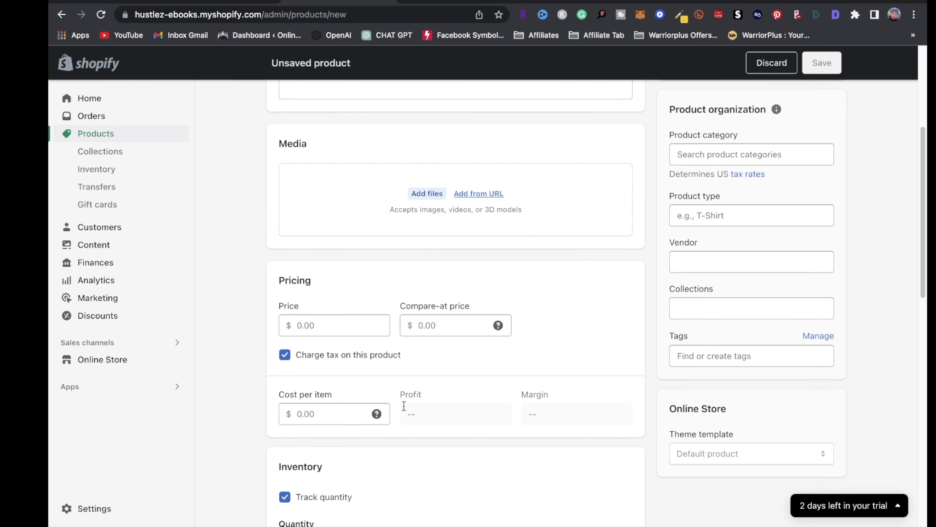
scroll(414, 414, "up", 6)
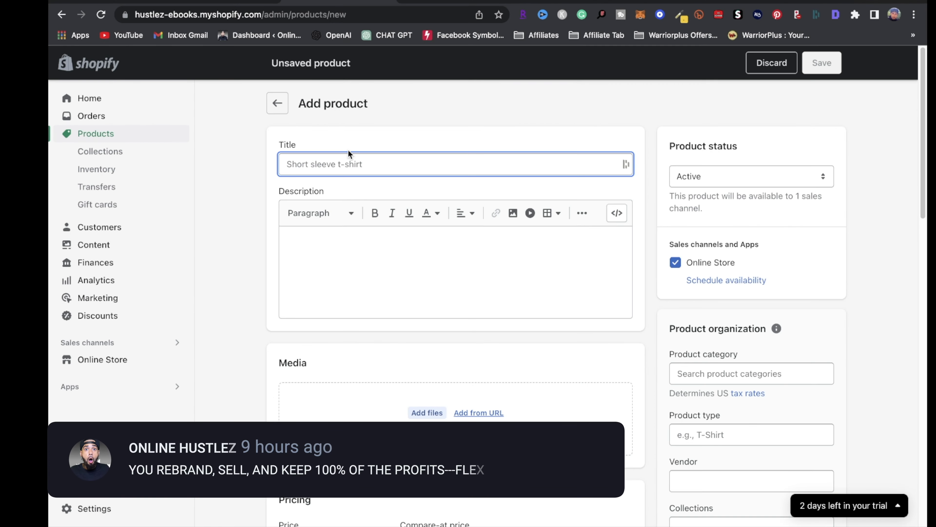
type("Master")
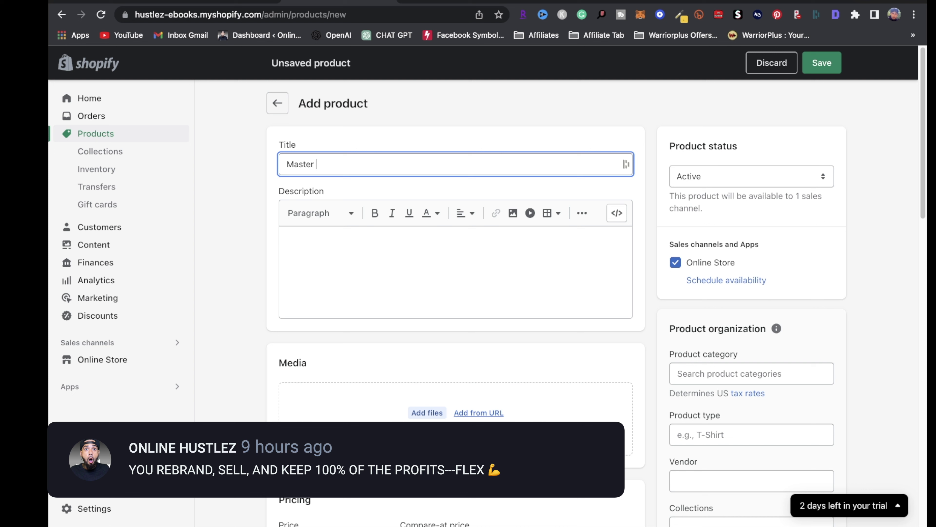
type(" Youtube Influence")
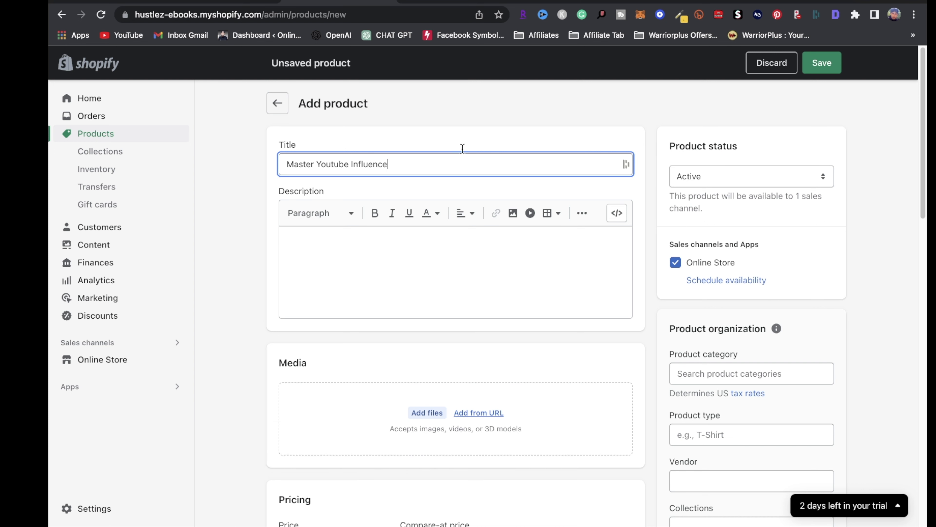
left_click(341, 251)
type("Master YouTube Influence is a new powerful report that reveals the money-making possibilities of becoming a YouTube influencer. Readers of the report will learn that there are a number of influencers on YouTube that are earning significant incomes. The report explains that YouTube influencers are sought out by sponsors who will pay well. Readers will learn that it is not an easy thing to become a successful YouTube influencer. The report stresses that it requires dedication and consistent action to succeed. There is a step-by-step process in the report to become a YouTube influencer which readers can follow. This explains in detail what they need to do to get started in the best way. The reader will learn about some YouTube promotional tactics that they can use to gain more subscribers and get more views to their videos. These tactics are not used by many YouTubers and offer clear advantages. They are easy to implement and are proven to deliver good results for channel growth.")
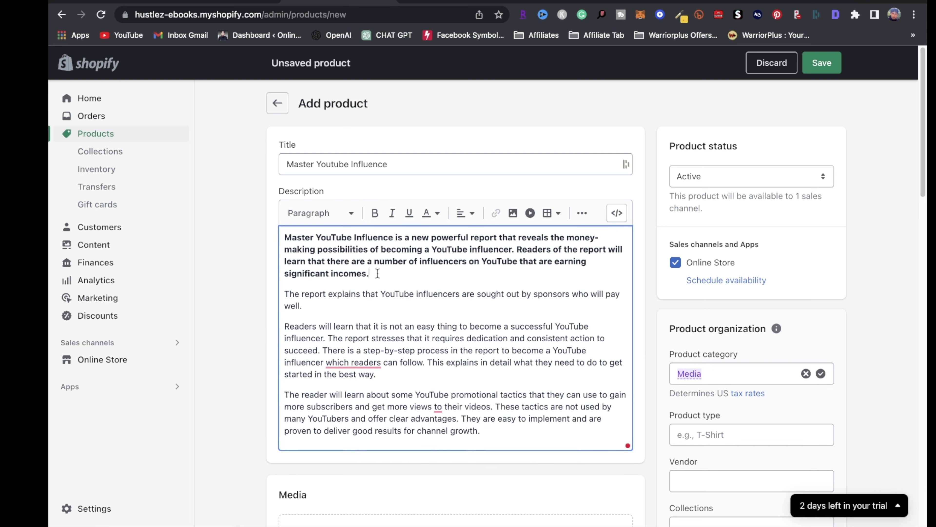
Step: Remove the bold formatting from the description's first paragraph and correct the flagged wording to "that readers" and "on their videos"
left_click_drag(377, 273, 284, 237)
left_click(375, 214)
left_click(376, 213)
left_click(375, 214)
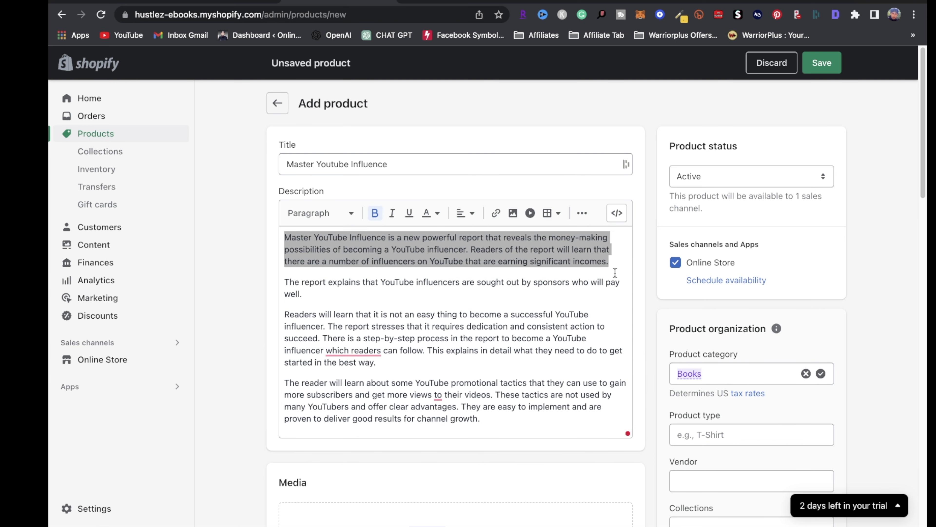
left_click(353, 352)
left_click(356, 384)
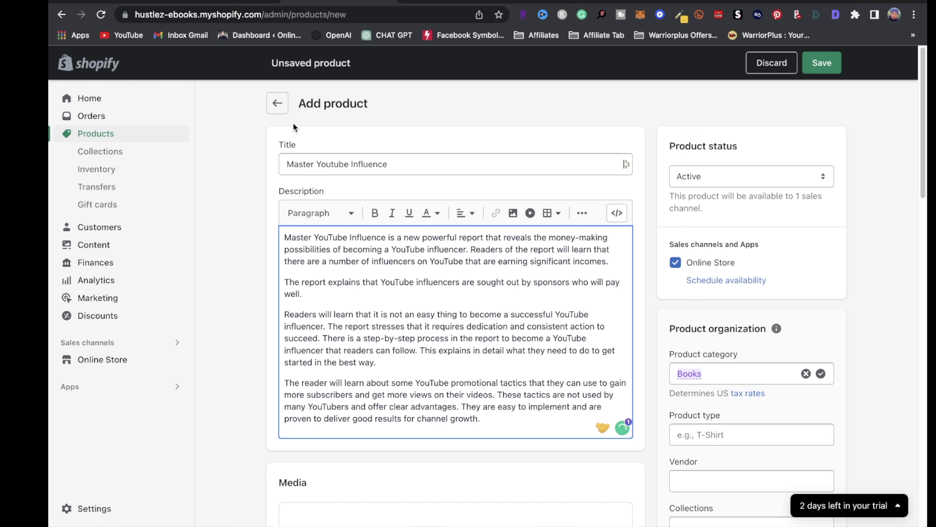
Step: Turn off charging tax on the product and set its price to 10.00 with a compare-at price of 15.00
scroll(370, 399, "down", 9)
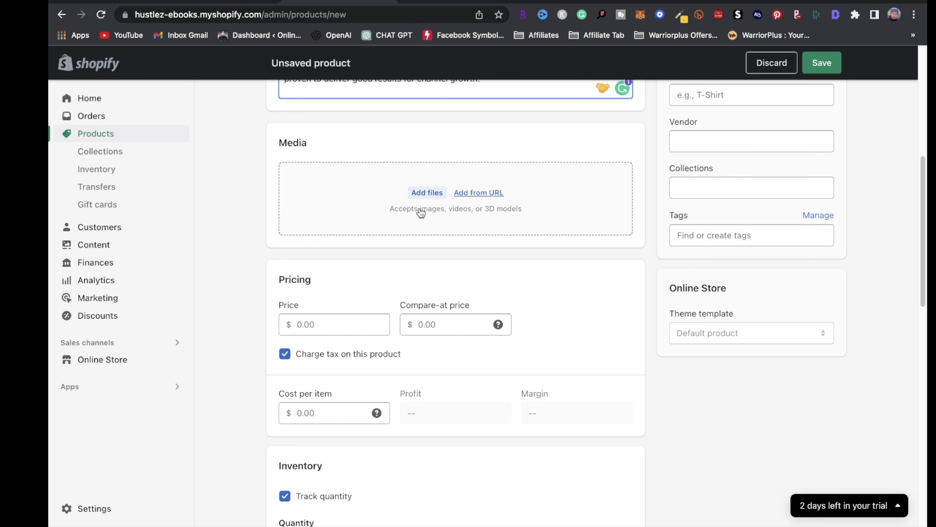
left_click(285, 354)
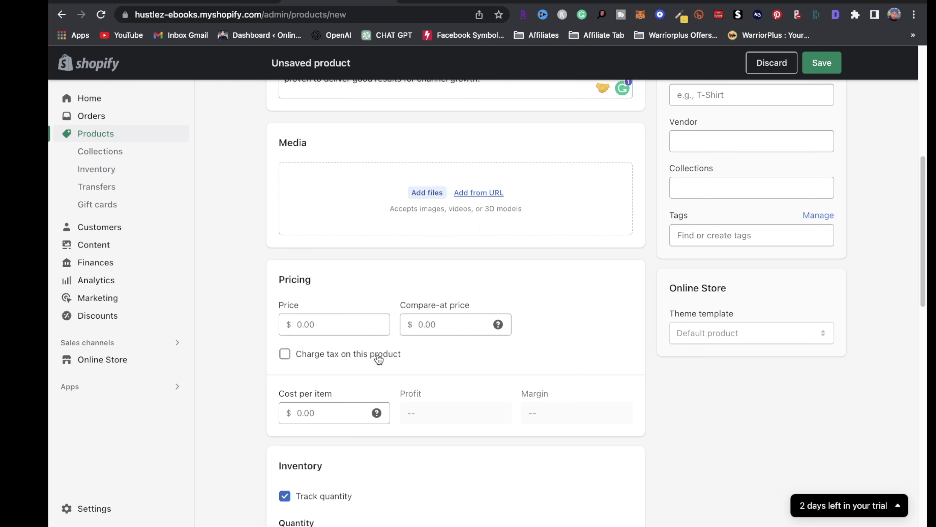
left_click(331, 325)
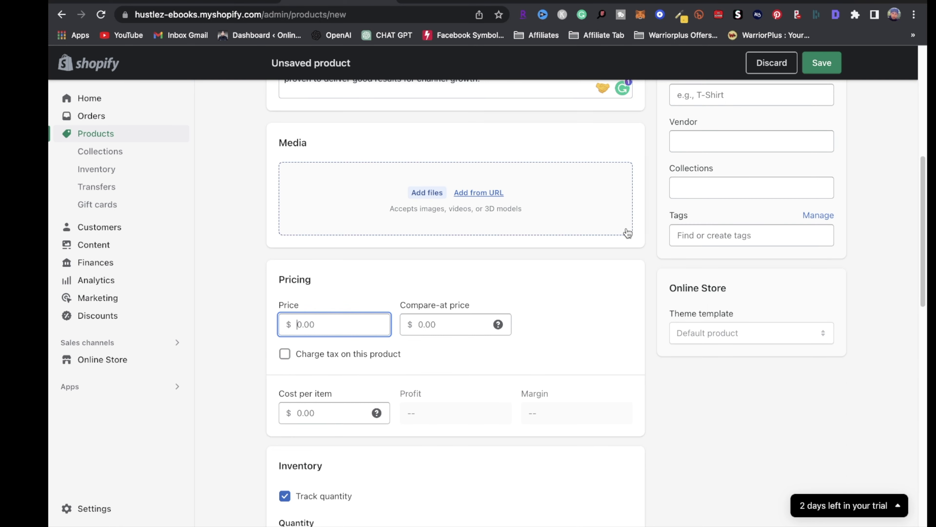
type("10")
key("Tab")
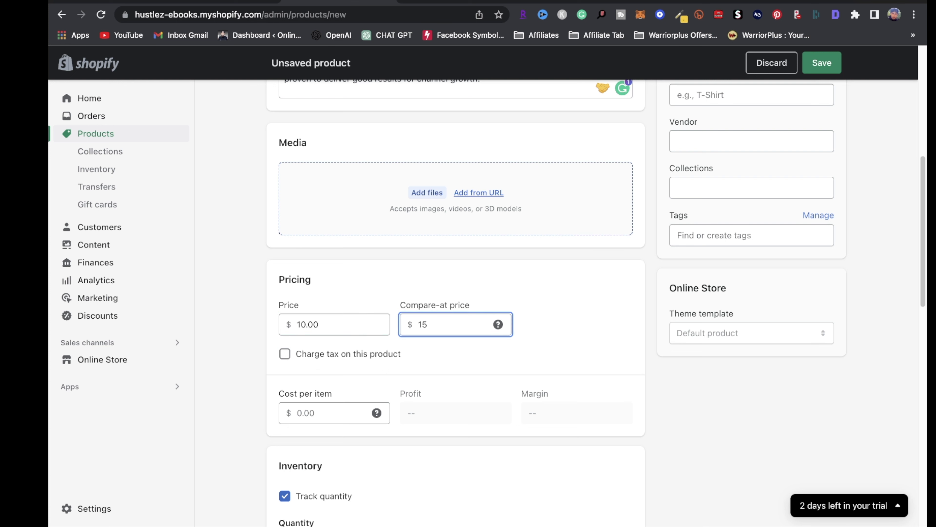
key("Tab")
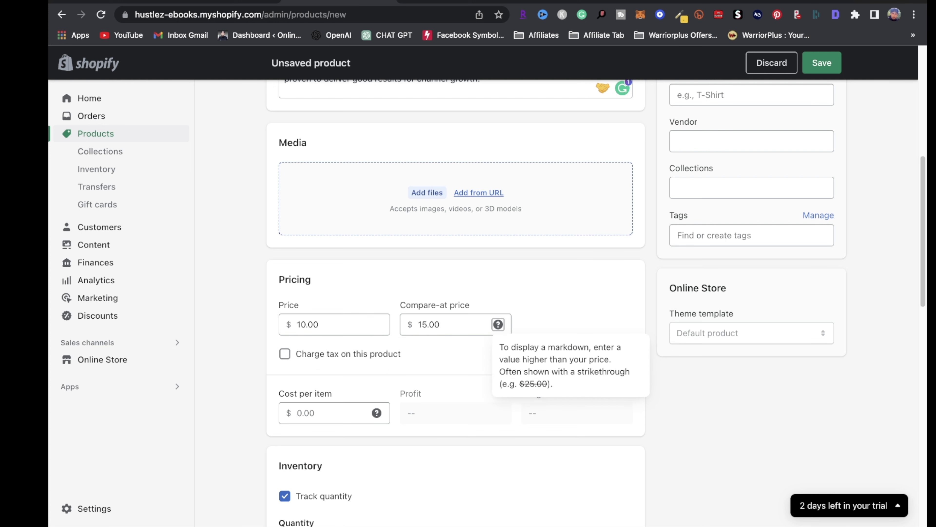
Step: Turn off quantity tracking for the product and set its shipping type to Digital product or service
scroll(343, 373, "down", 5)
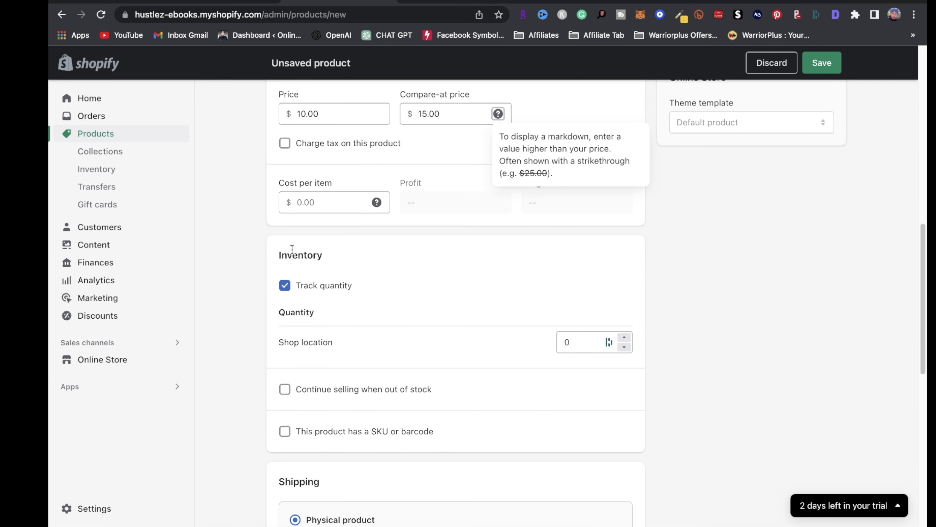
left_click(283, 289)
scroll(651, 329, "down", 8)
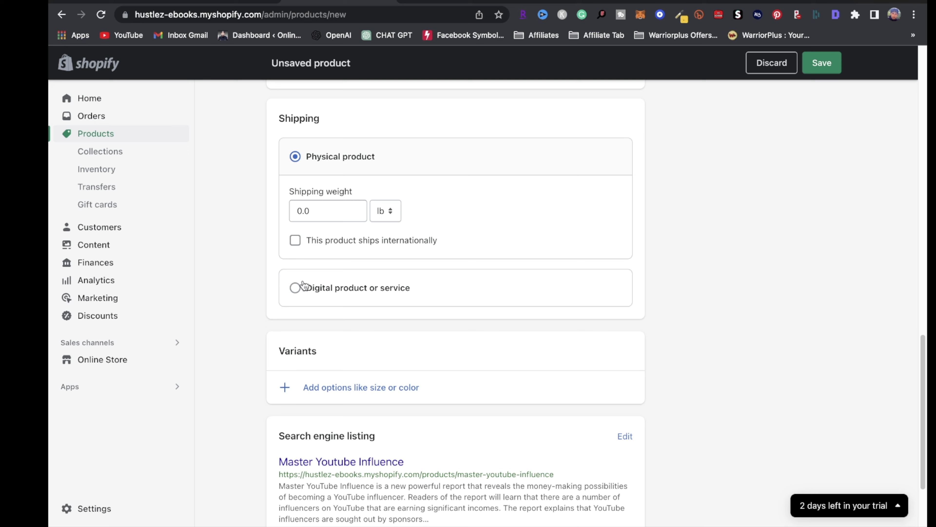
left_click(296, 288)
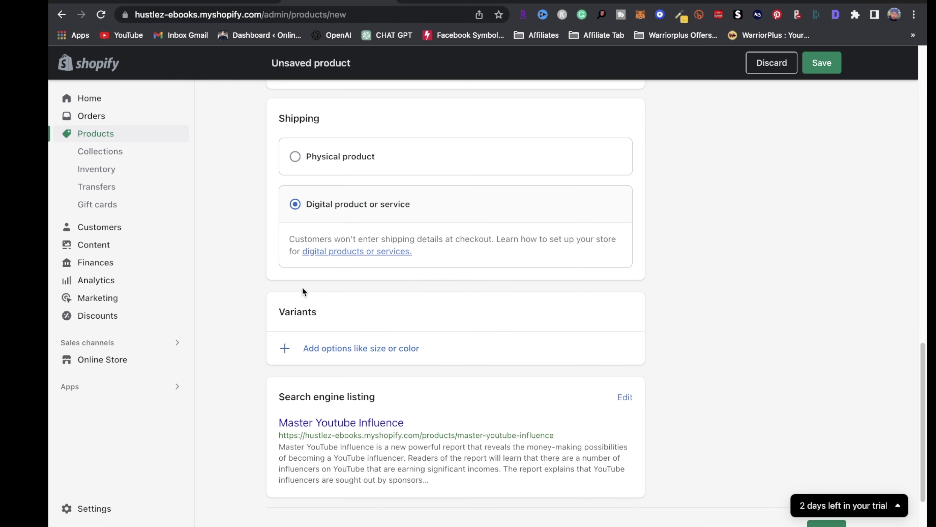
Step: Set the product status to Draft and save the new product
scroll(438, 180, "down", 2)
scroll(451, 226, "up", 15)
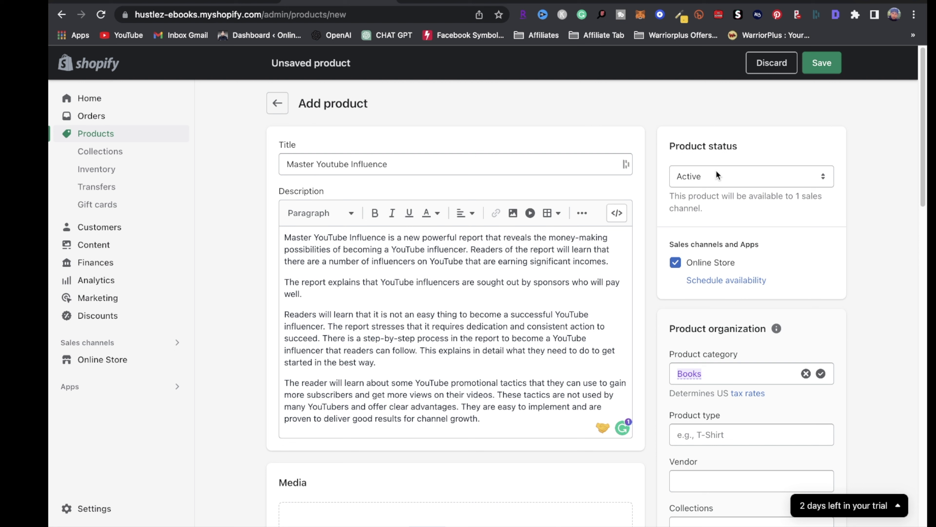
left_click(822, 179)
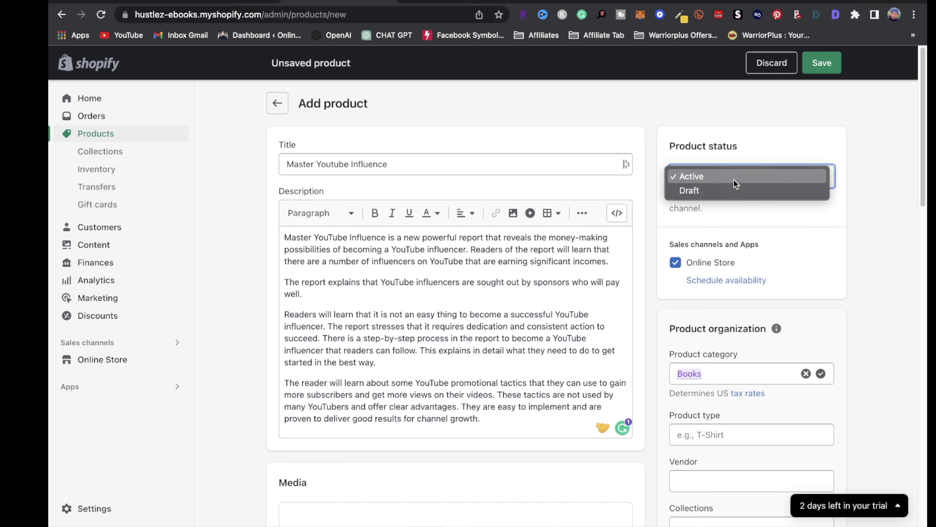
left_click(734, 192)
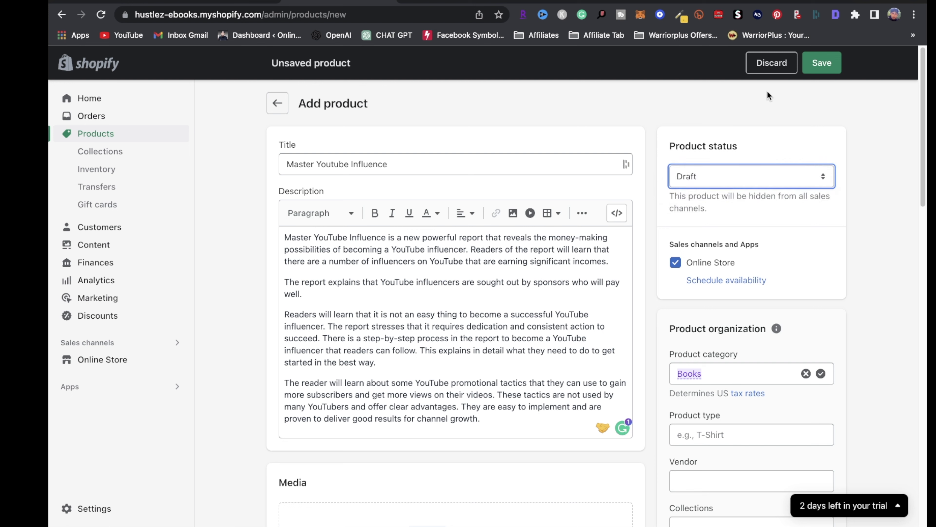
left_click(833, 69)
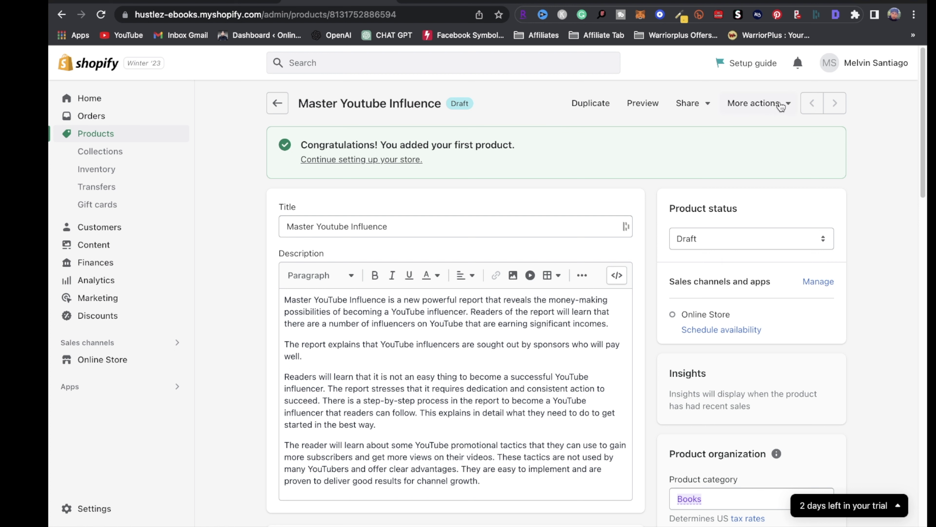
Step: Open the product in Digital Downloads, upload the Master YouTube Influence Ebook PDF as its digital file and publish it
left_click(781, 106)
left_click(774, 132)
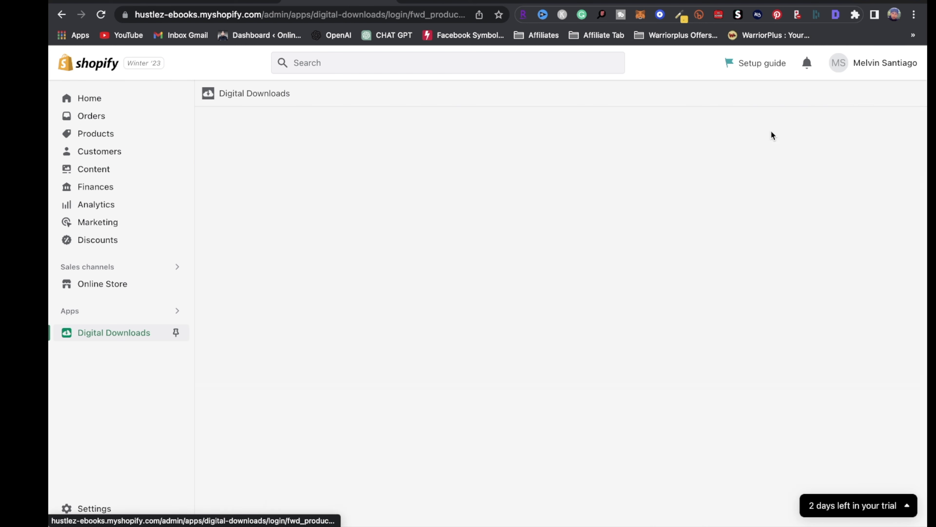
left_click(561, 295)
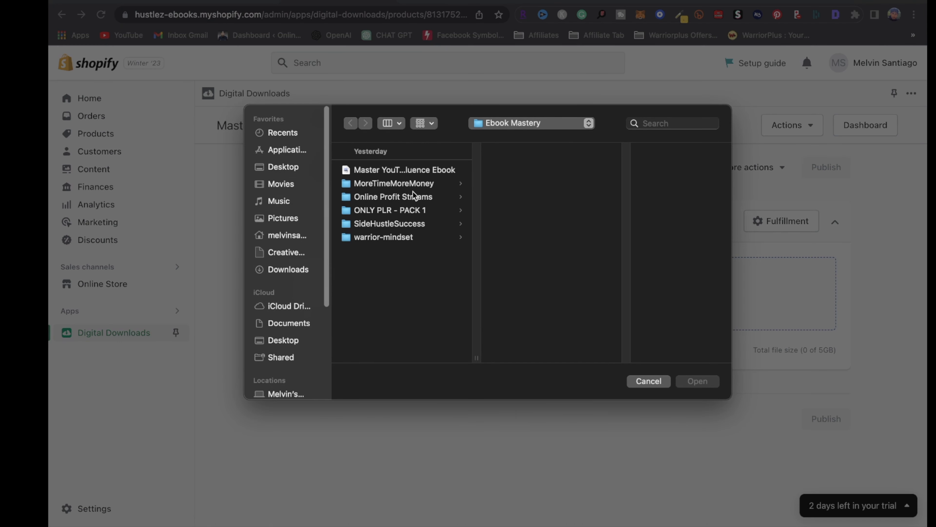
left_click(395, 170)
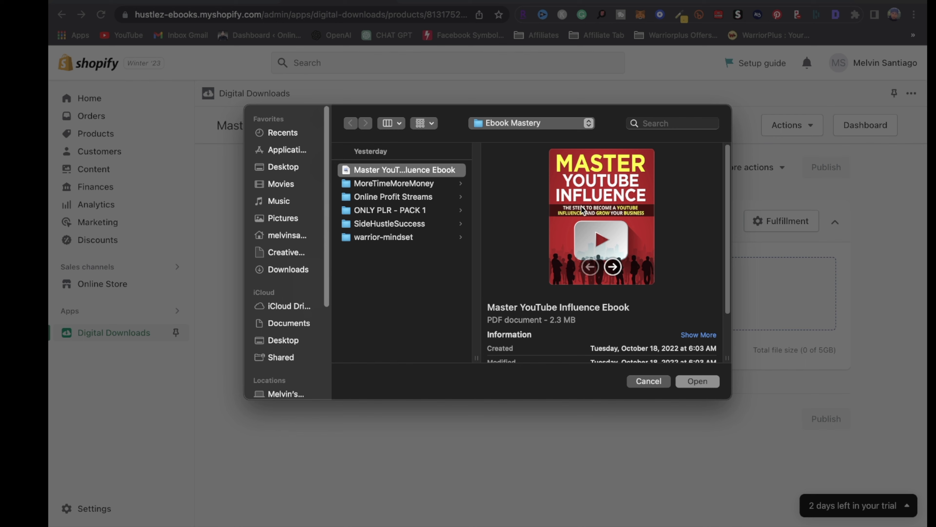
left_click(691, 381)
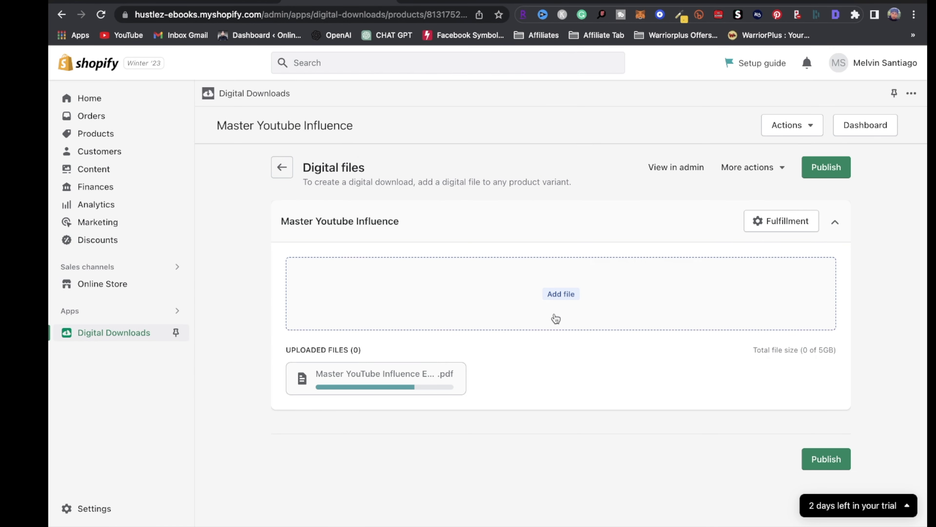
left_click(844, 171)
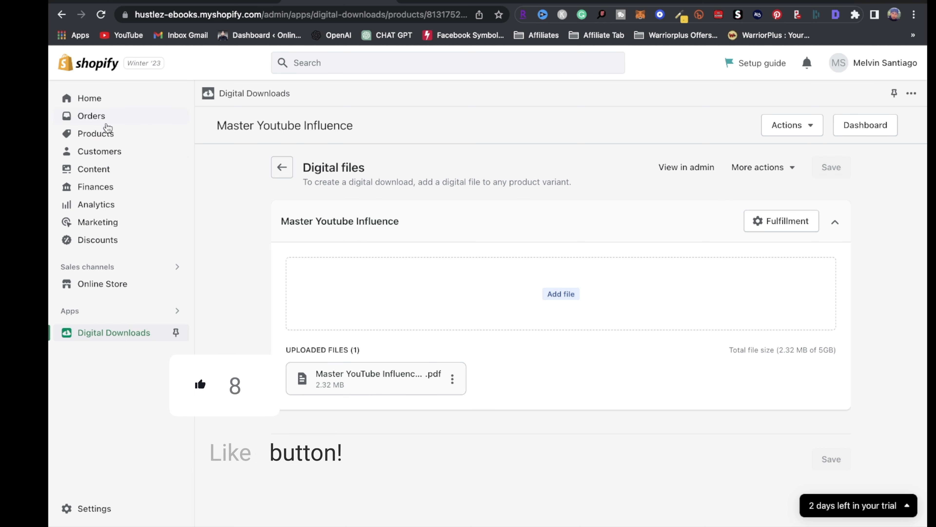
Step: Reopen the Master Youtube Influence product from the product list and add the ebook cover image to its media
left_click(102, 138)
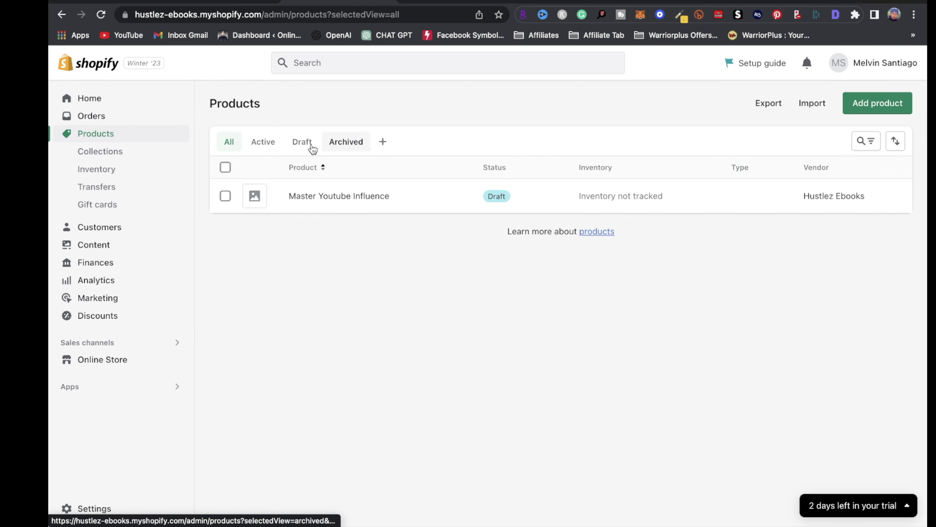
left_click(322, 199)
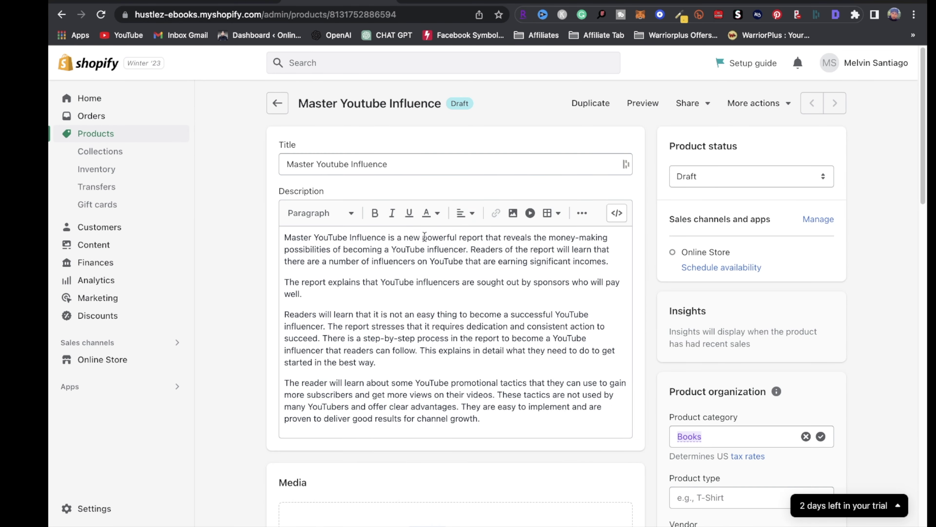
scroll(434, 232, "down", 8)
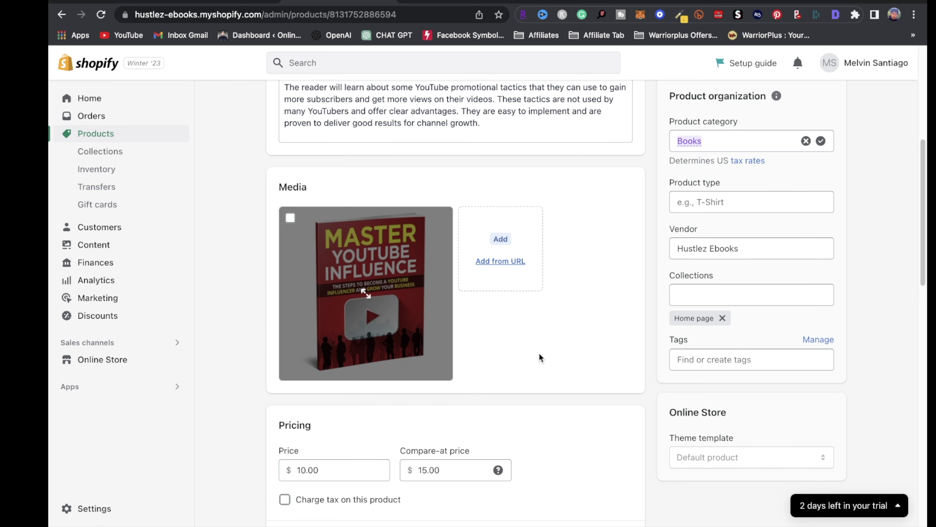
scroll(539, 355, "down", 10)
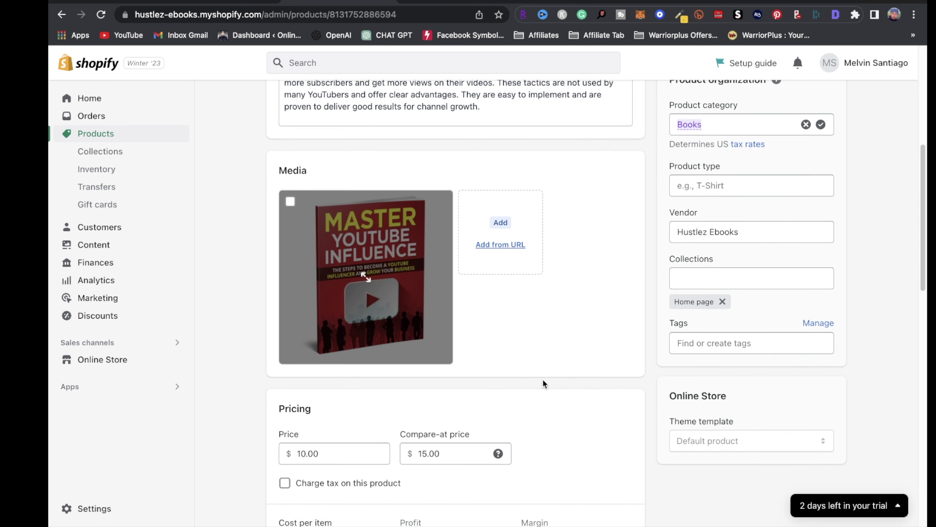
scroll(397, 382, "down", 5)
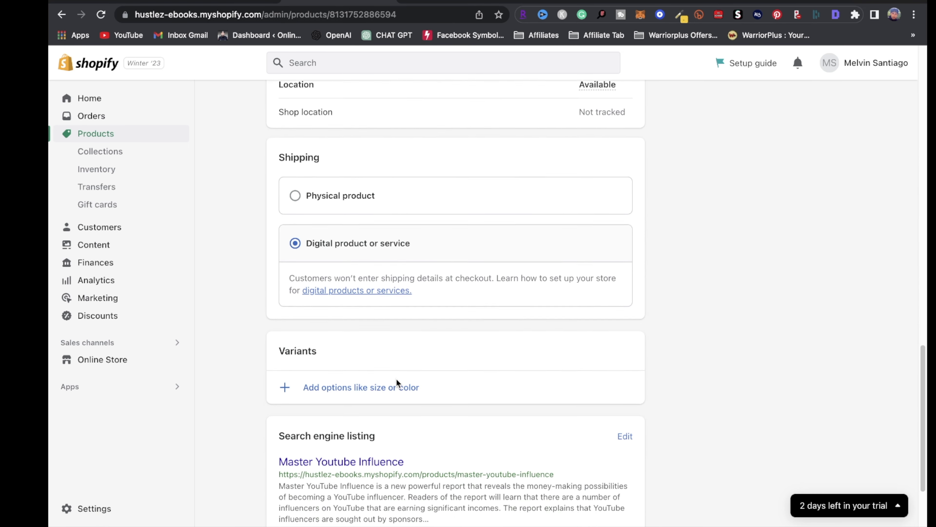
Step: Change the status of the Master Youtube Influence product to Active
scroll(397, 376, "up", 20)
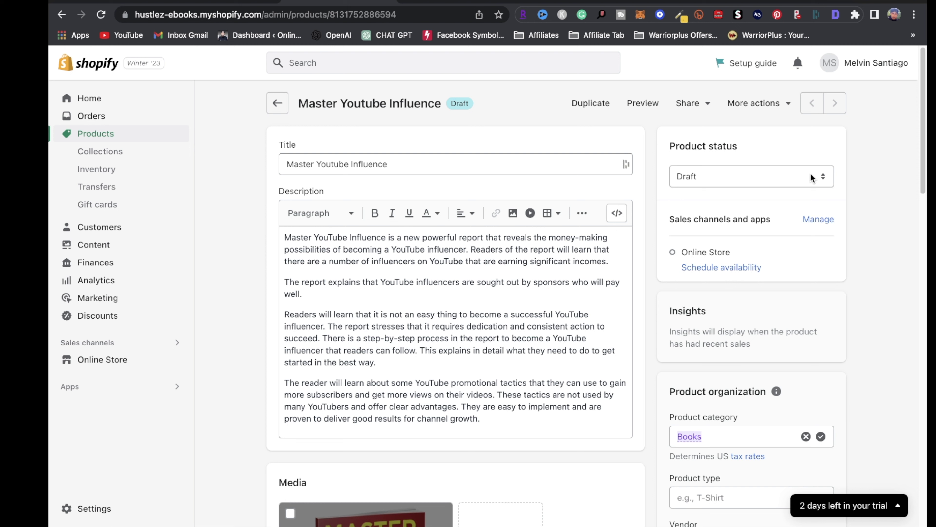
left_click(822, 180)
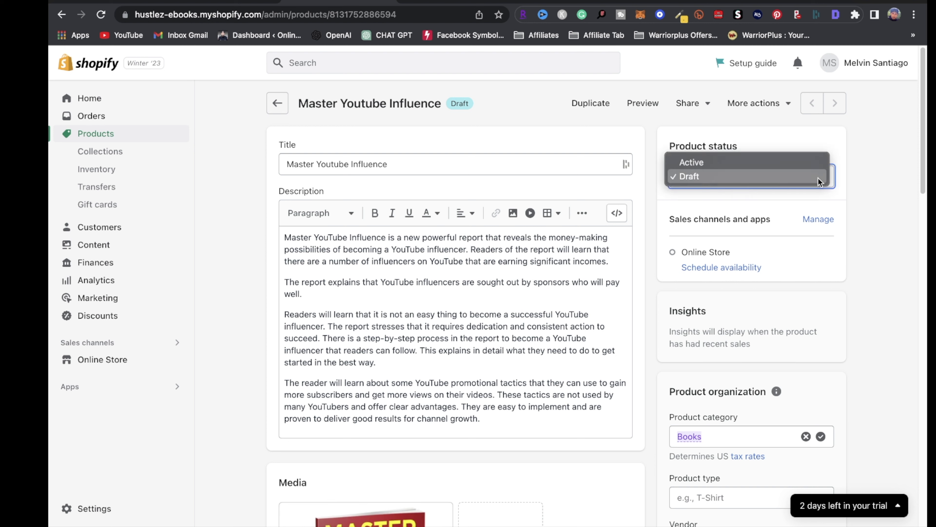
left_click(693, 164)
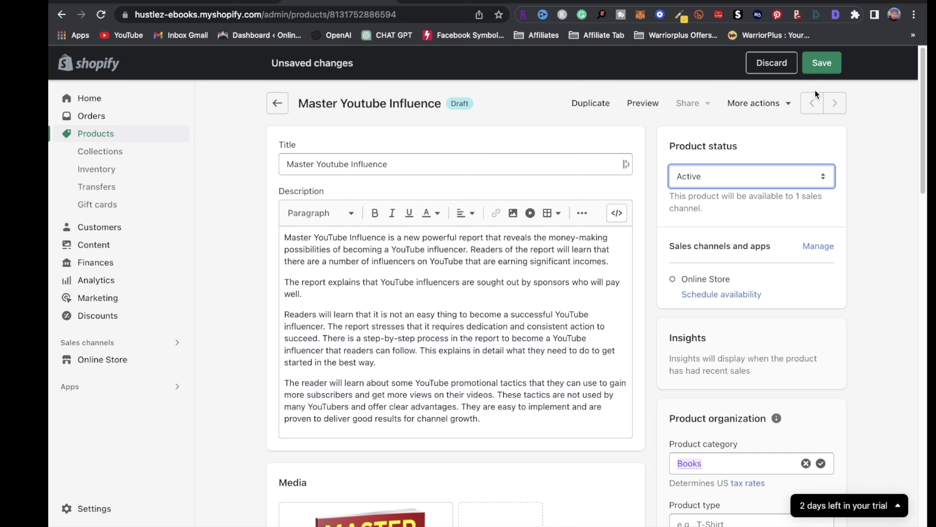
Step: Review the product's cover image in its media and switch to the Placeit website
scroll(456, 252, "down", 7)
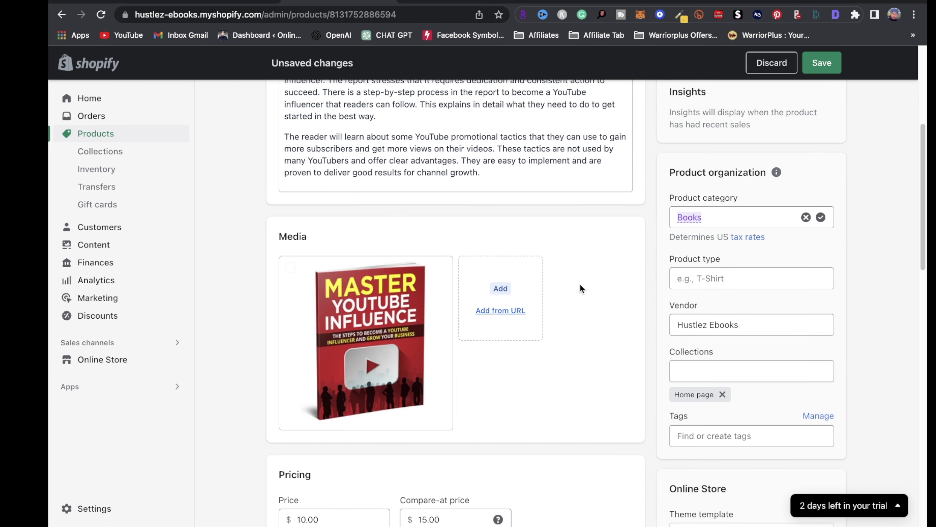
scroll(375, 311, "down", 1)
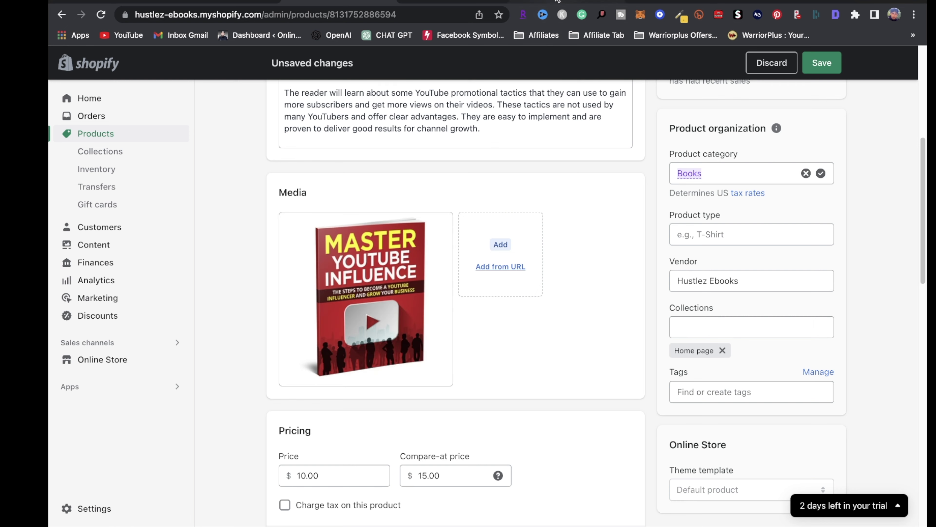
left_click(572, 3)
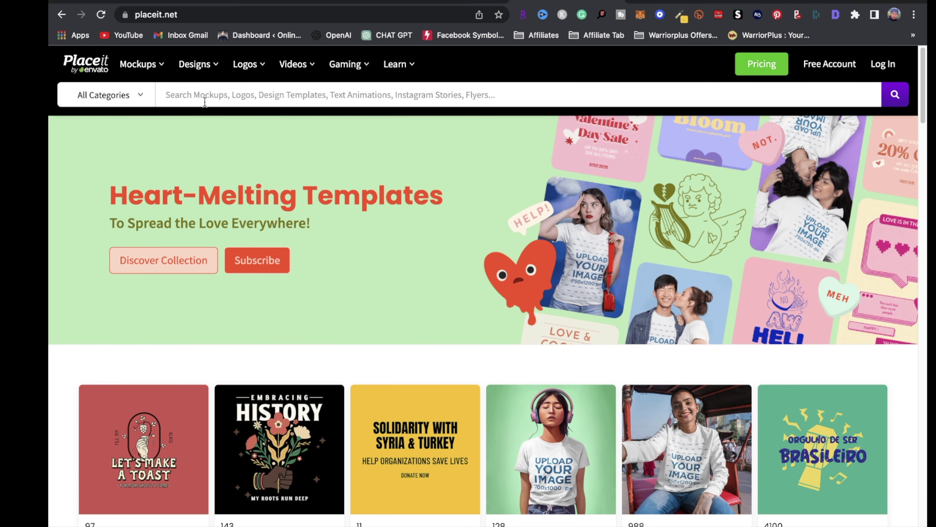
Step: Search Placeit for ebook covers mockups and browse the book mockup templates
left_click(600, 102)
type("eb")
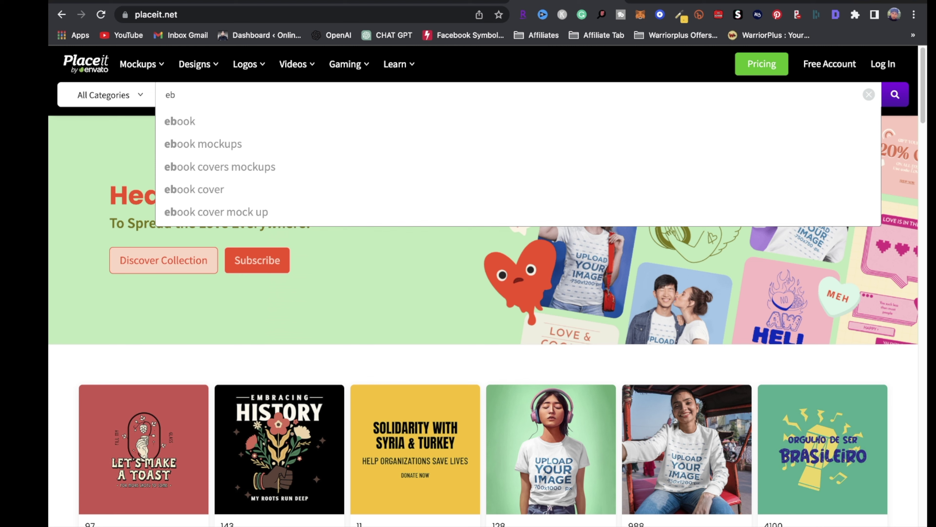
left_click(319, 171)
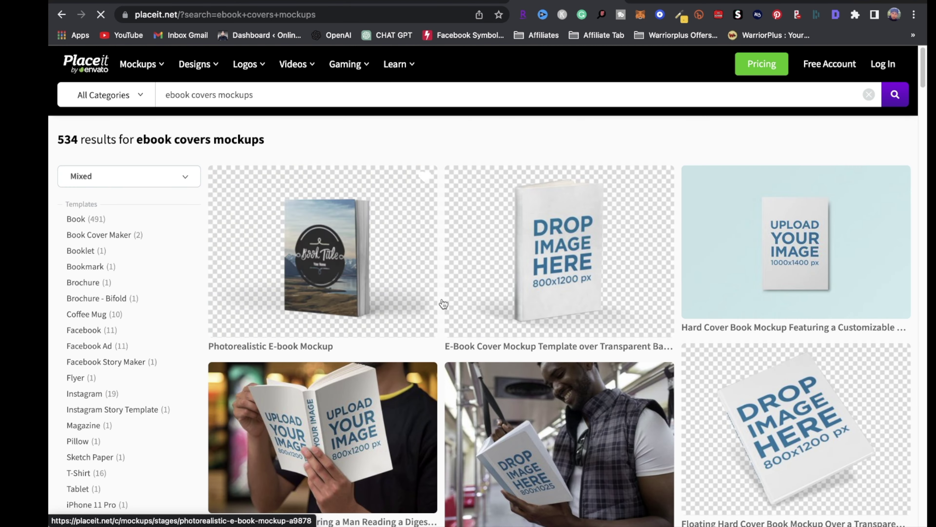
scroll(590, 317, "down", 8)
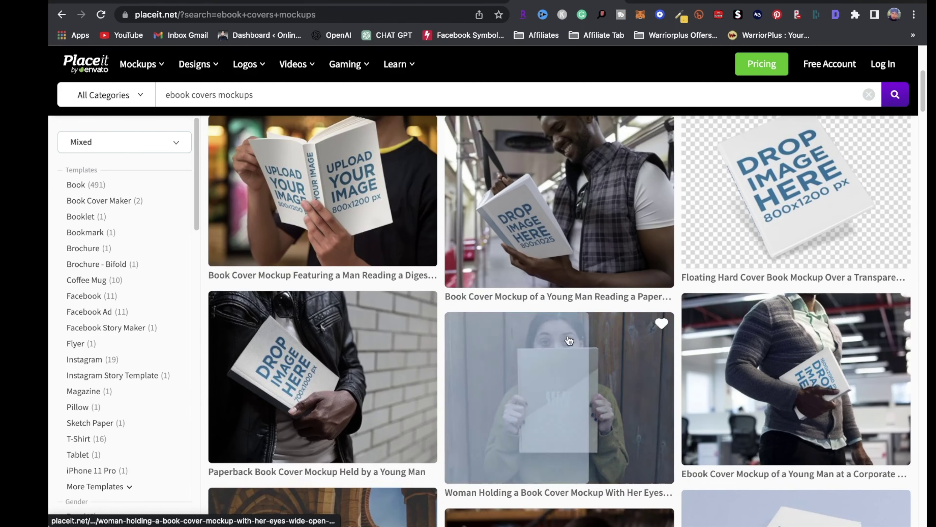
scroll(562, 343, "down", 8)
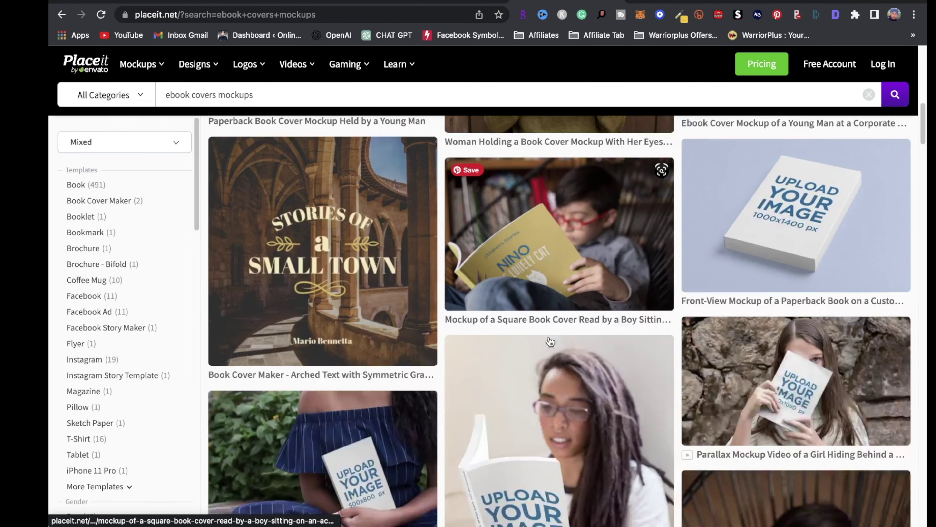
scroll(563, 328, "down", 1)
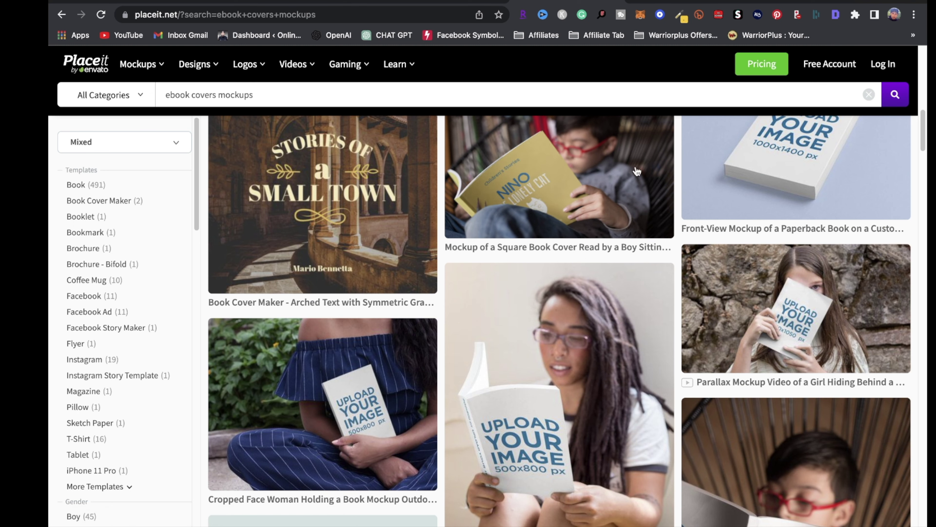
scroll(447, 281, "up", 10)
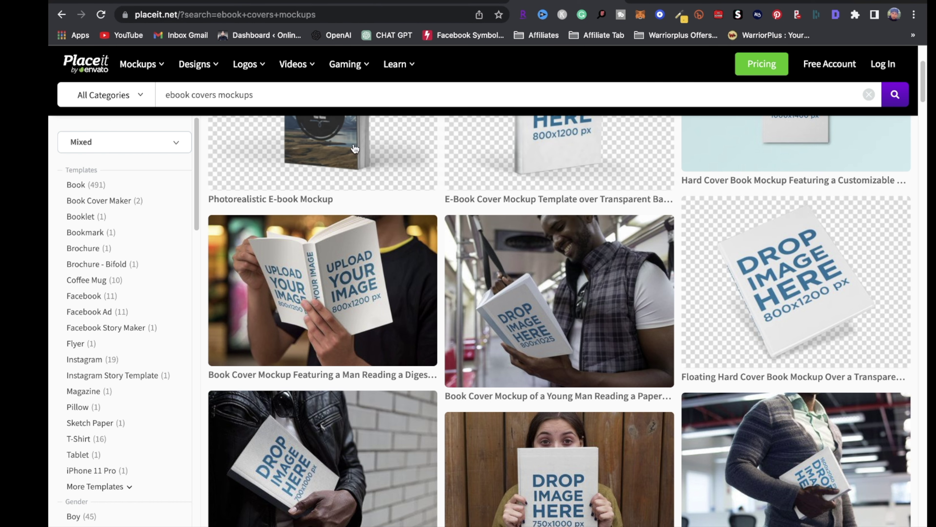
Step: Switch to the Glorify website and on to the Canva home page to look at alternative design tools
mouse_move(679, 2)
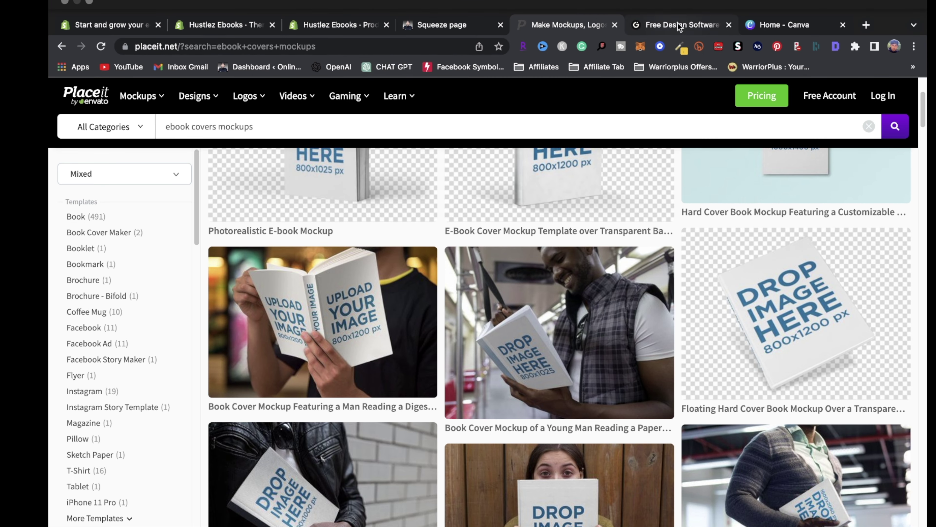
left_click(699, 23)
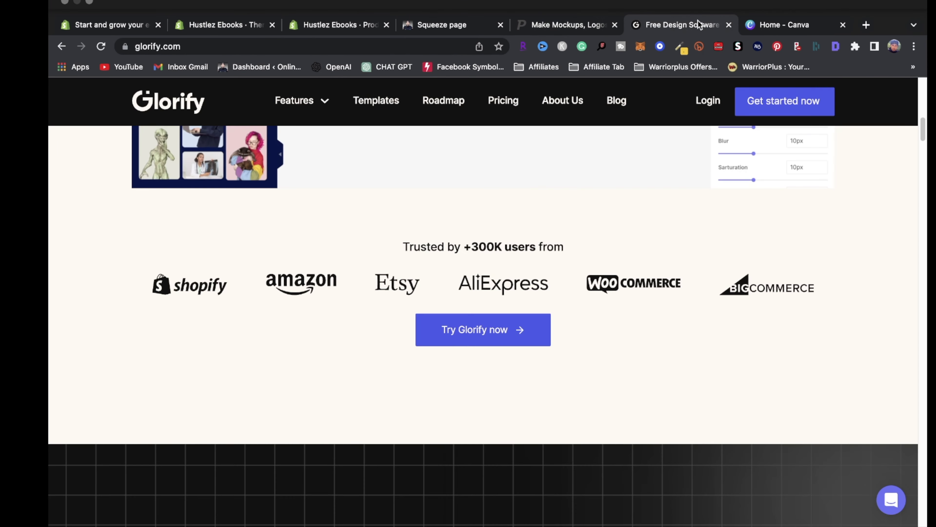
left_click(796, 23)
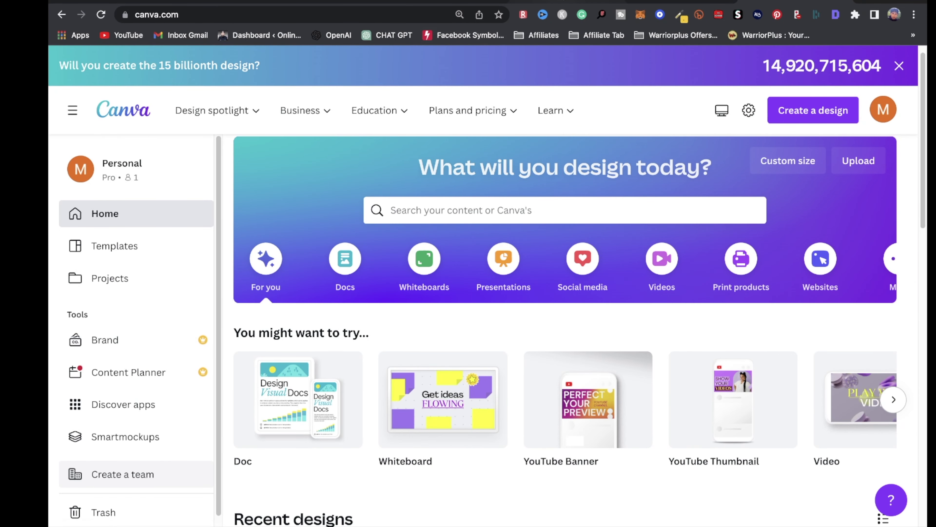
Step: Return to Shopify, save the Master Youtube Influence product and open its storefront preview
key("ctrl+shift+Tab")
key("ctrl+shift+Tab")
key("ctrl+shift+Tab")
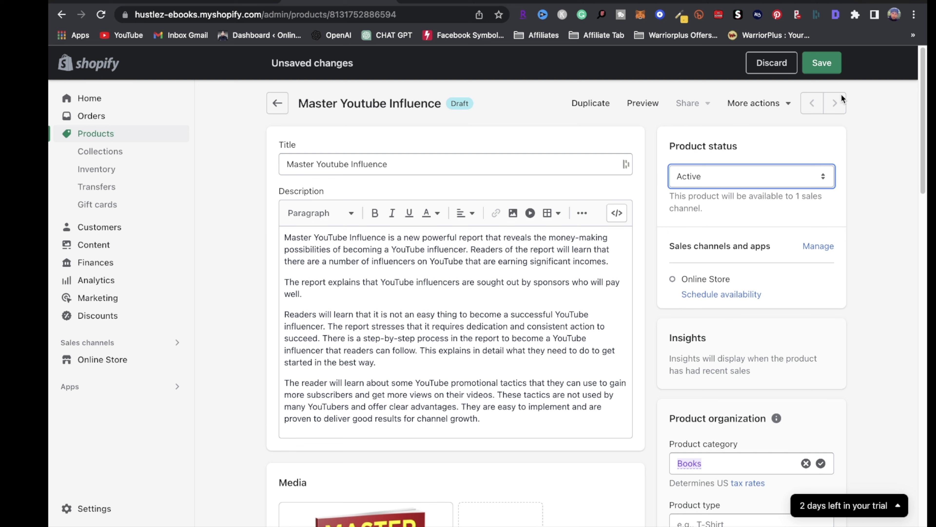
left_click(822, 64)
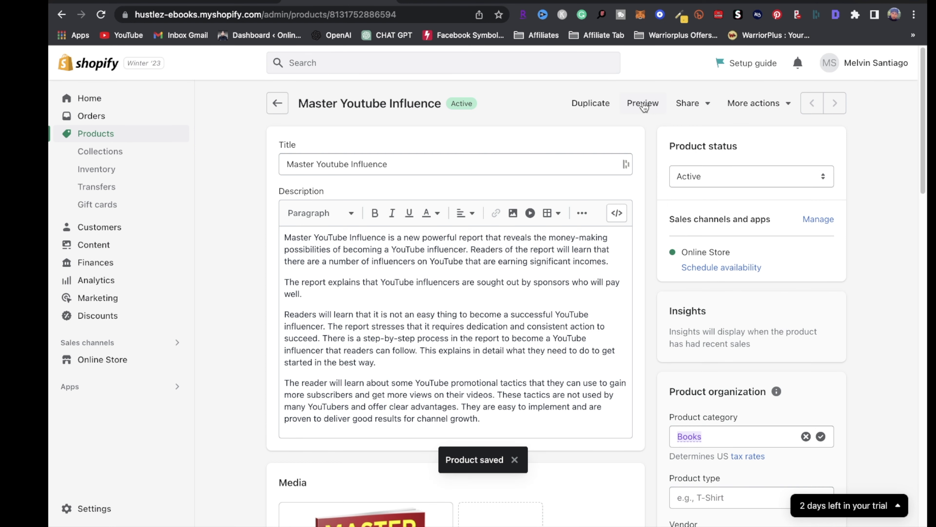
left_click(642, 104)
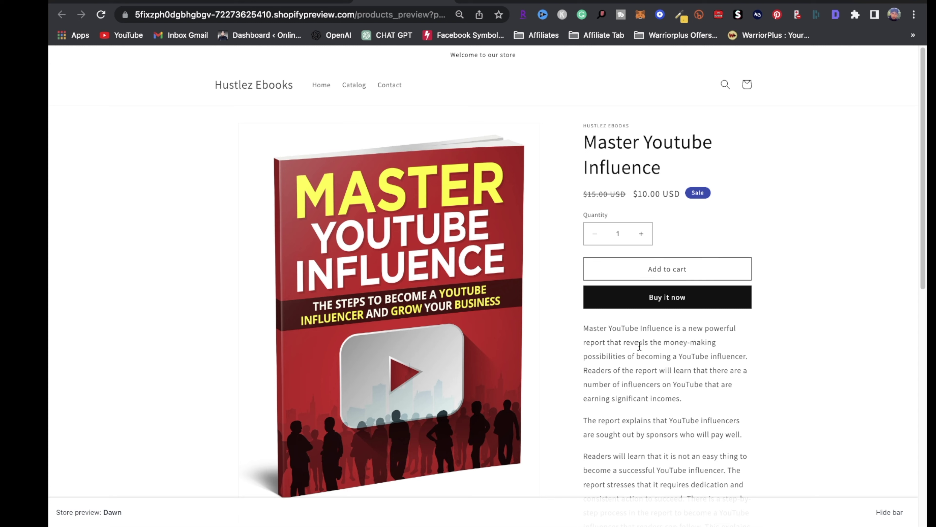
Step: Review the product page preview from the cover image, price and description down to the store footer
scroll(650, 327, "down", 1)
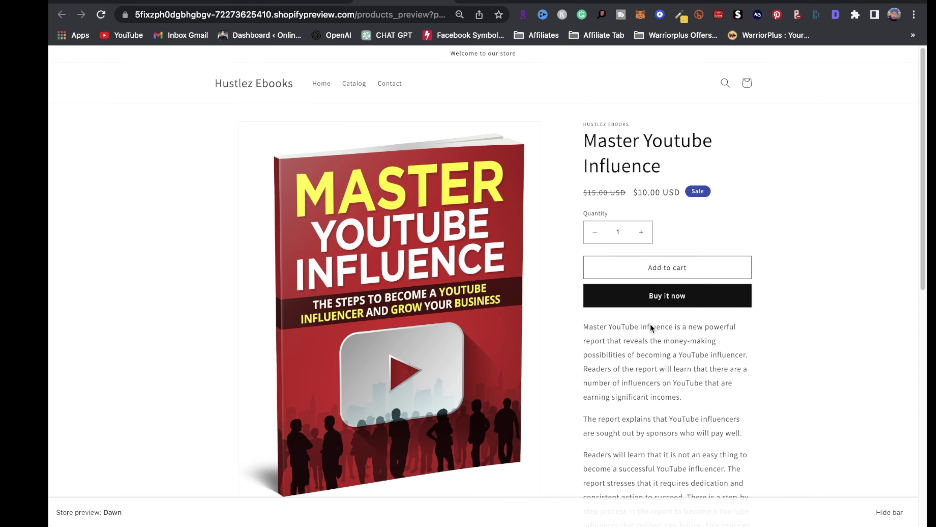
scroll(651, 327, "down", 10)
scroll(656, 345, "up", 5)
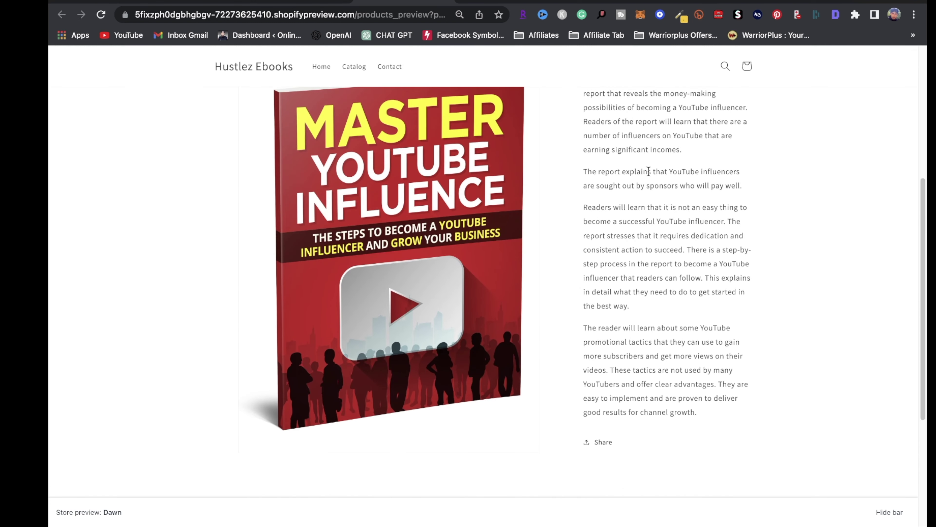
scroll(649, 171, "up", 6)
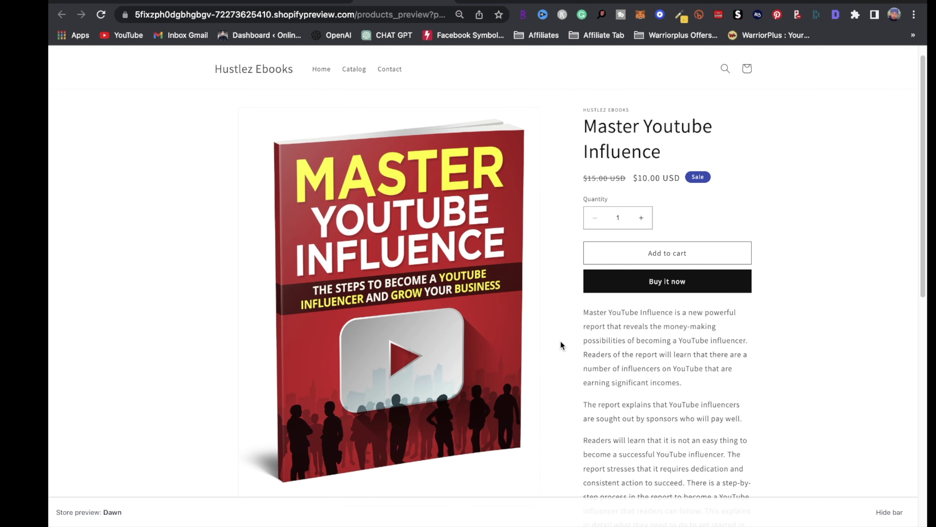
scroll(725, 376, "down", 8)
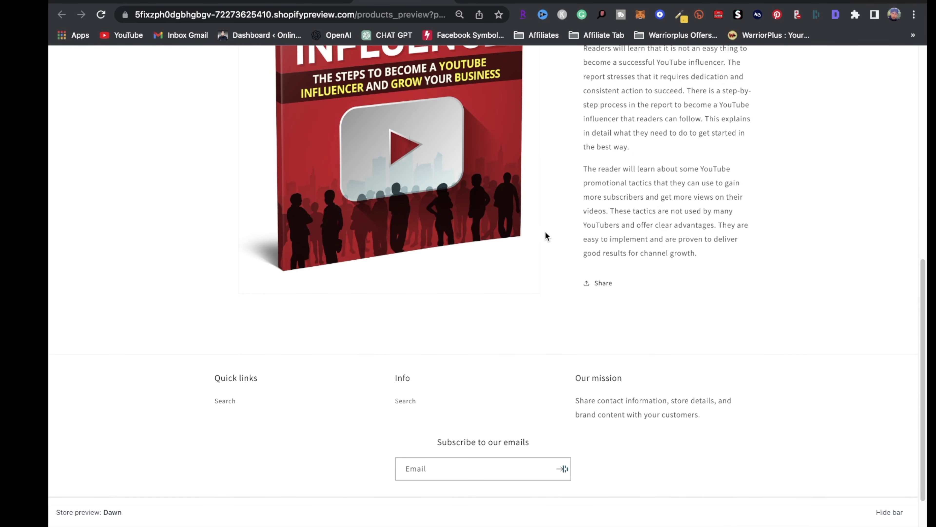
scroll(632, 250, "up", 8)
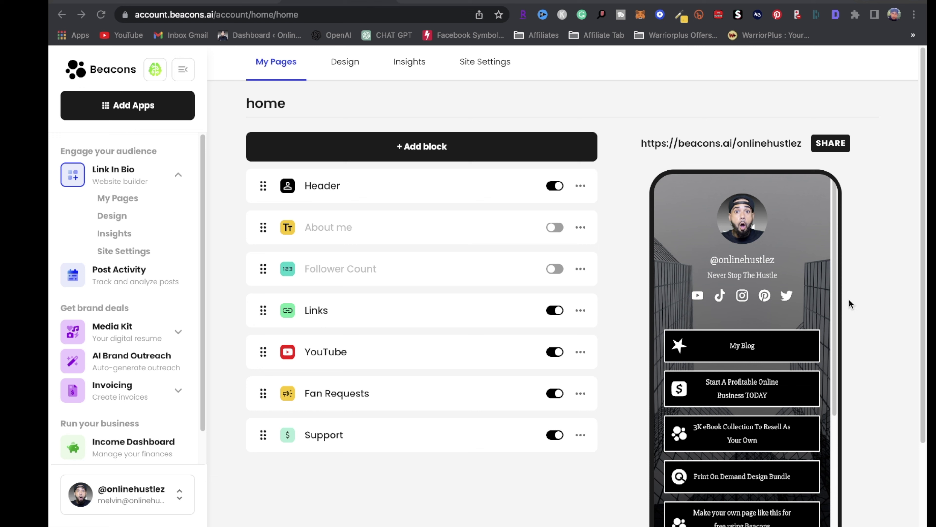
Step: Look over the Beacons home page and open the social icon links in its header block
scroll(731, 268, "down", 5)
scroll(724, 279, "up", 8)
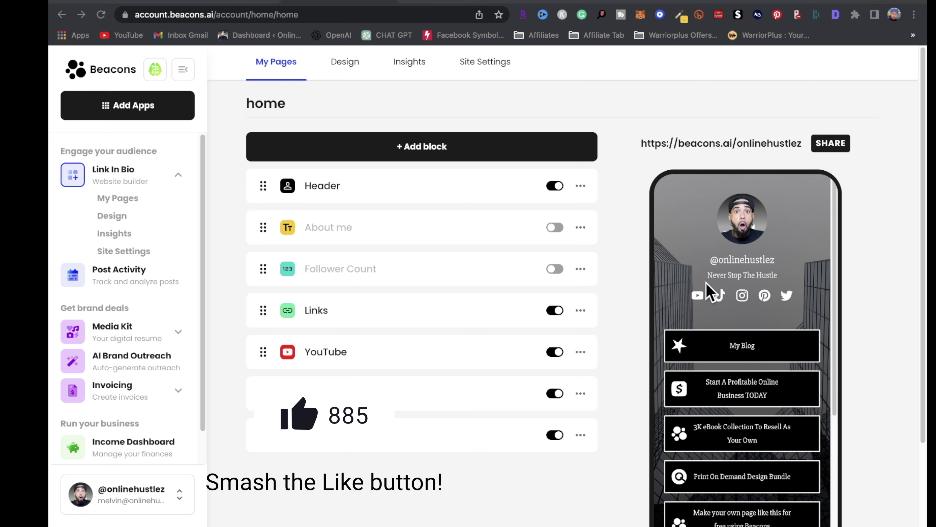
left_click(696, 295)
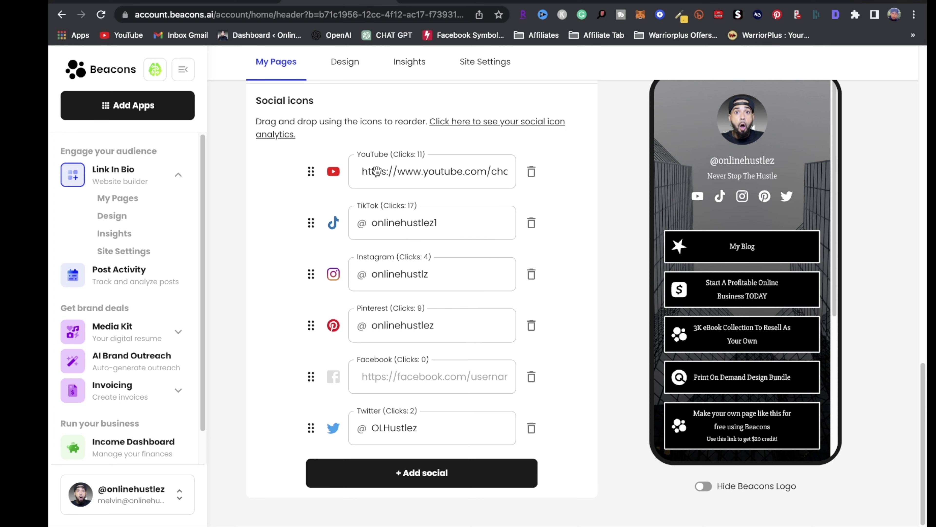
Step: Examine the traffic funnel in the Beacons insights and return to the home page's block list
left_click(408, 62)
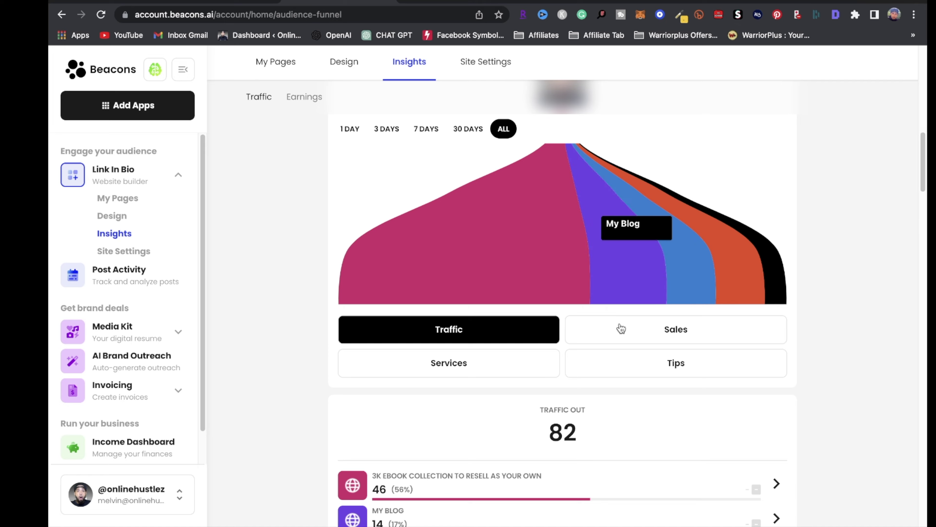
scroll(560, 391, "down", 5)
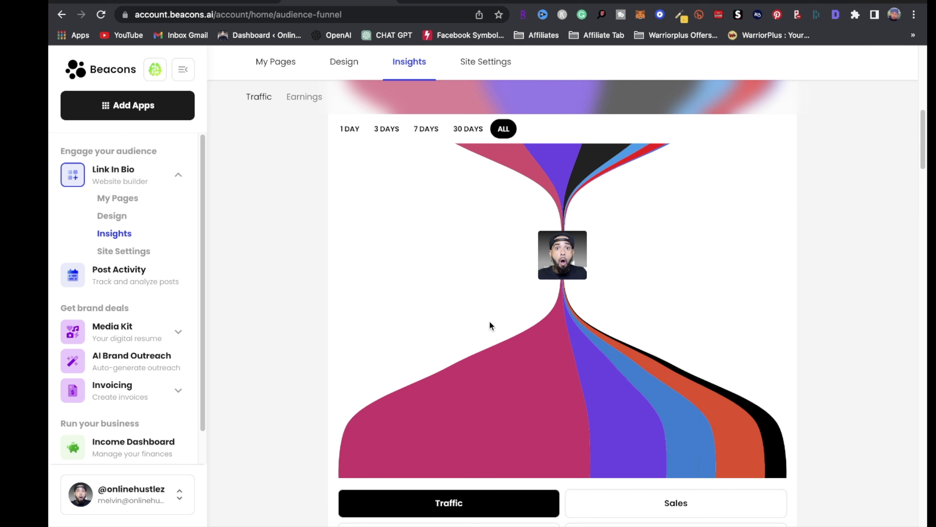
left_click(279, 70)
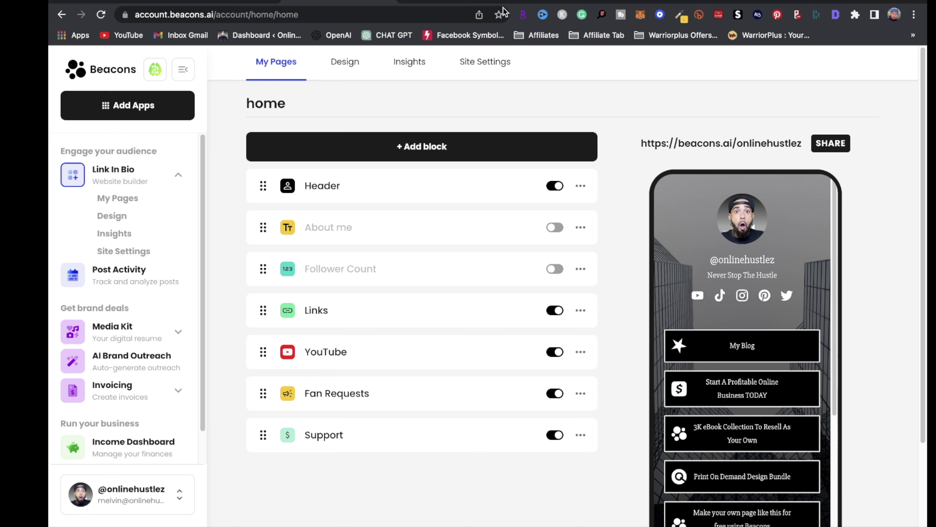
Step: Switch to the Placeit page and load pinterest.com in its place
left_click(455, 4)
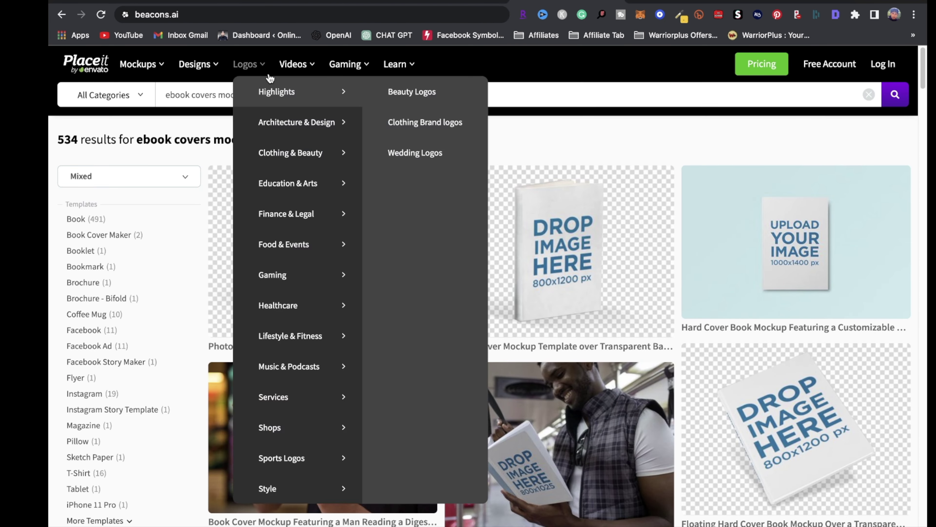
left_click(277, 18)
type("pinterest.com")
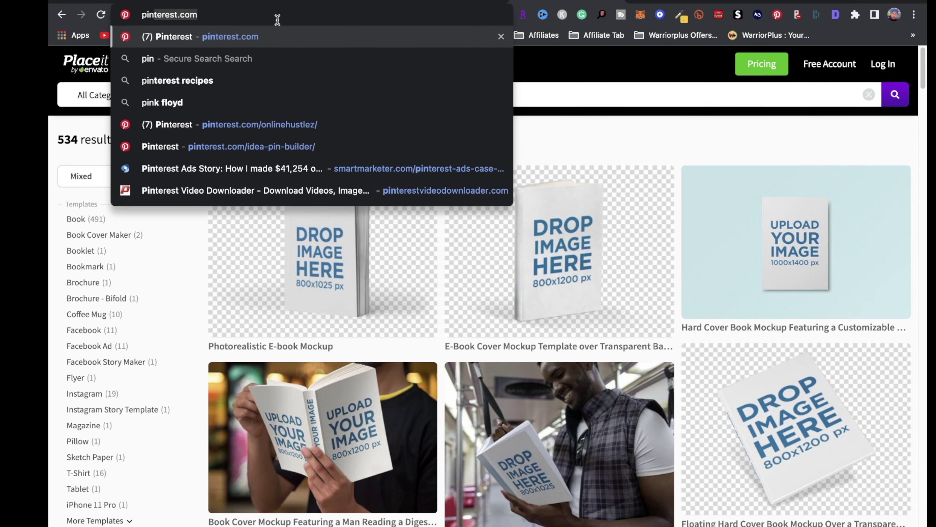
key("Return")
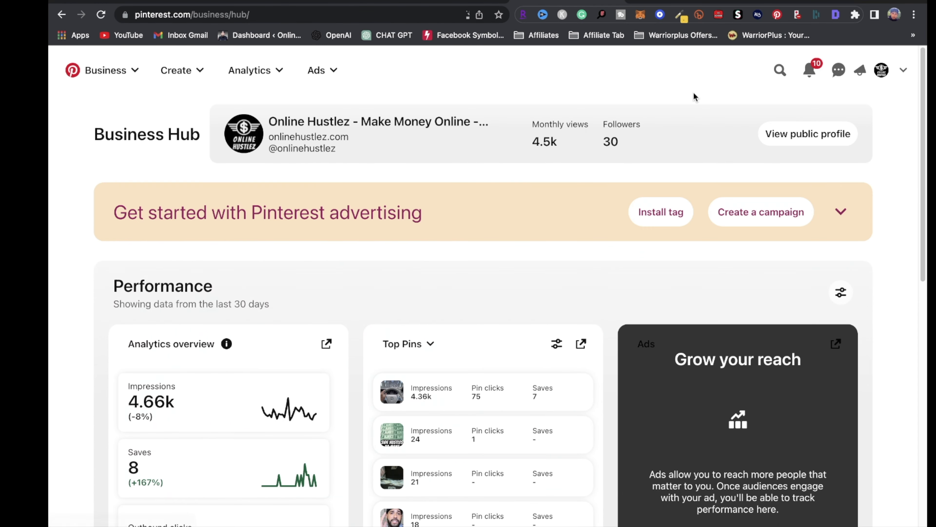
Step: View the business account's public Pinterest profile and check the share link on the Beacons home page against it
left_click(903, 70)
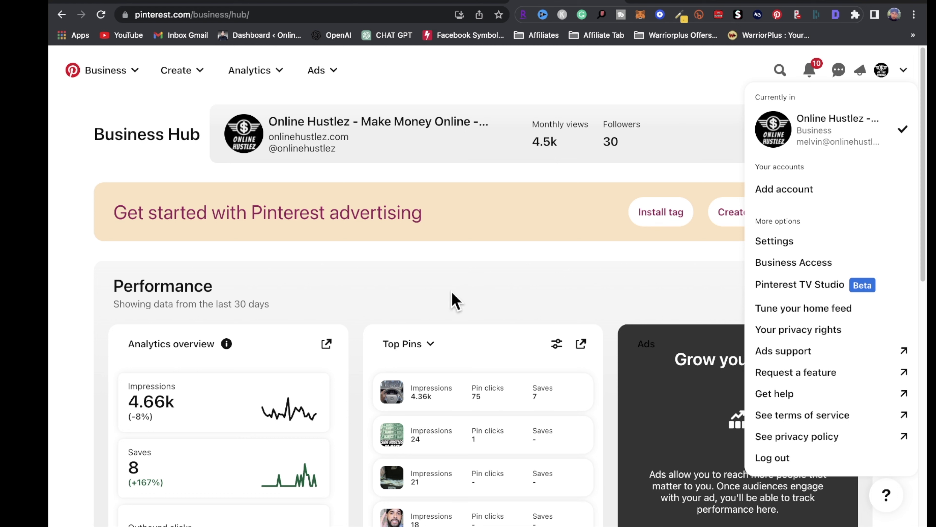
left_click(461, 262)
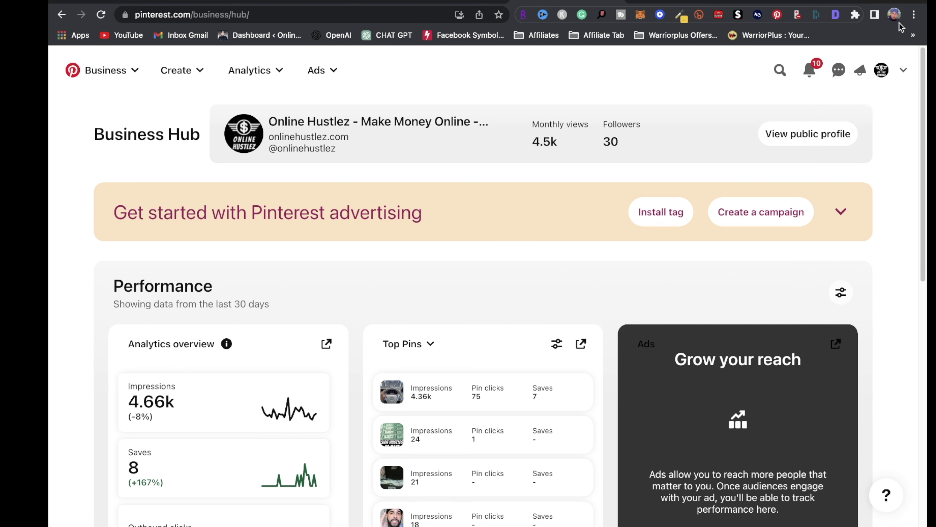
left_click(884, 72)
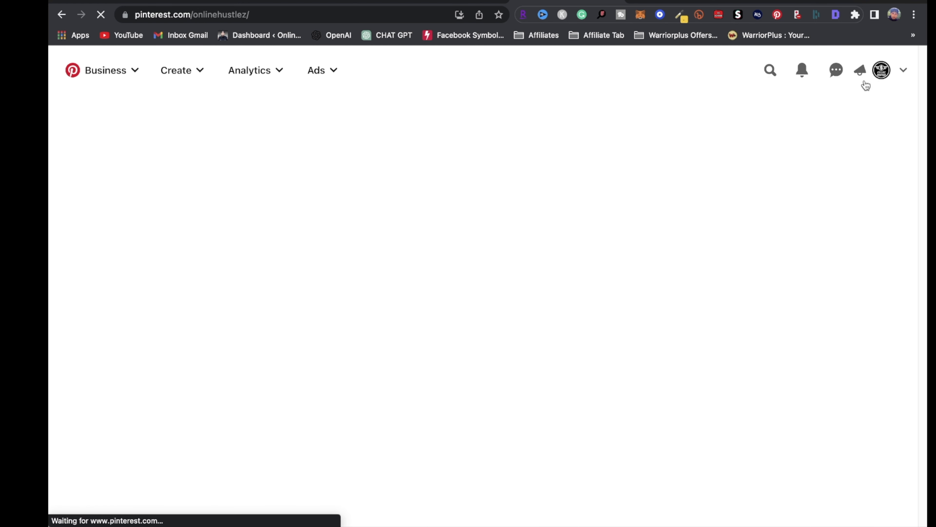
scroll(303, 434, "down", 5)
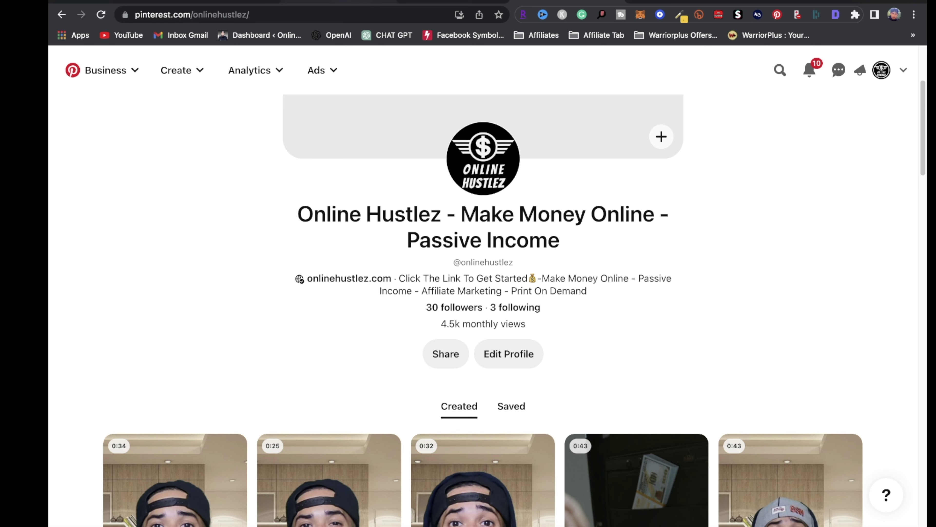
left_click(353, 1)
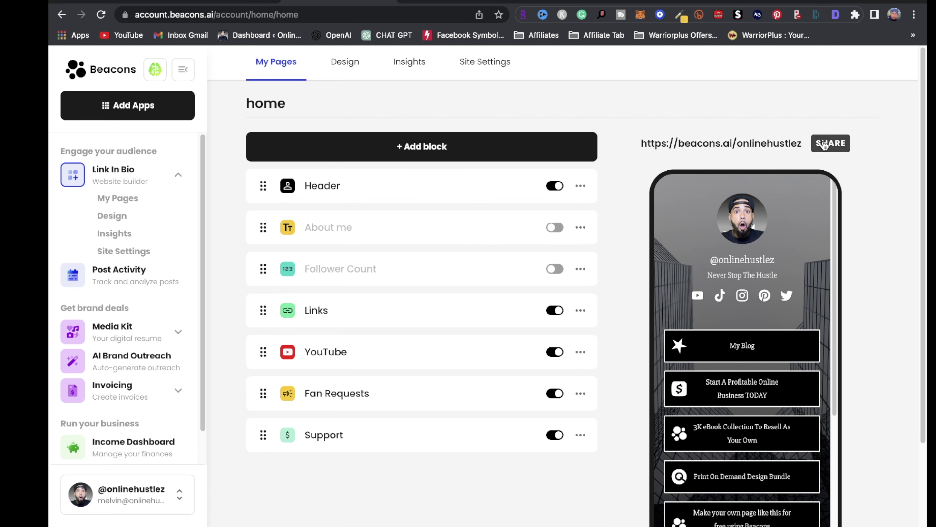
left_click(552, 1)
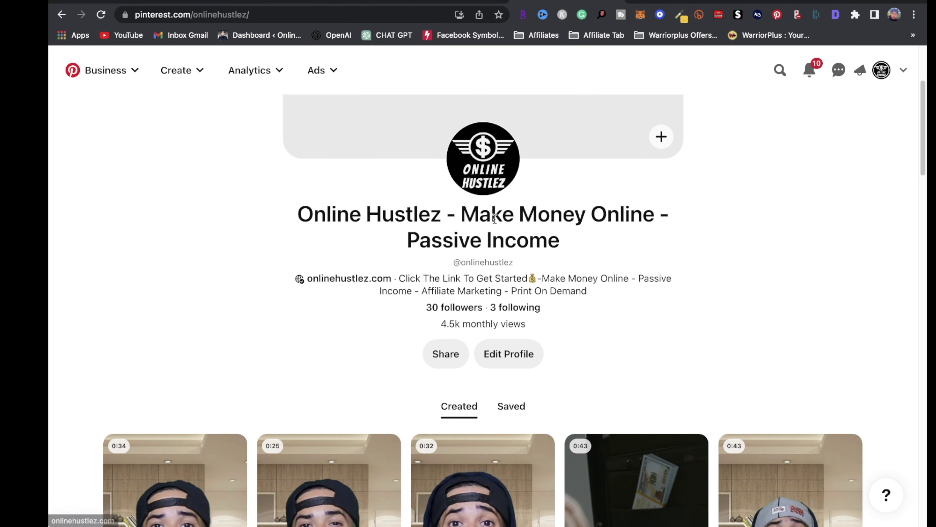
Step: Review the public profile settings in Pinterest down to the website and contact fields, and switch back to Beacons
left_click(903, 70)
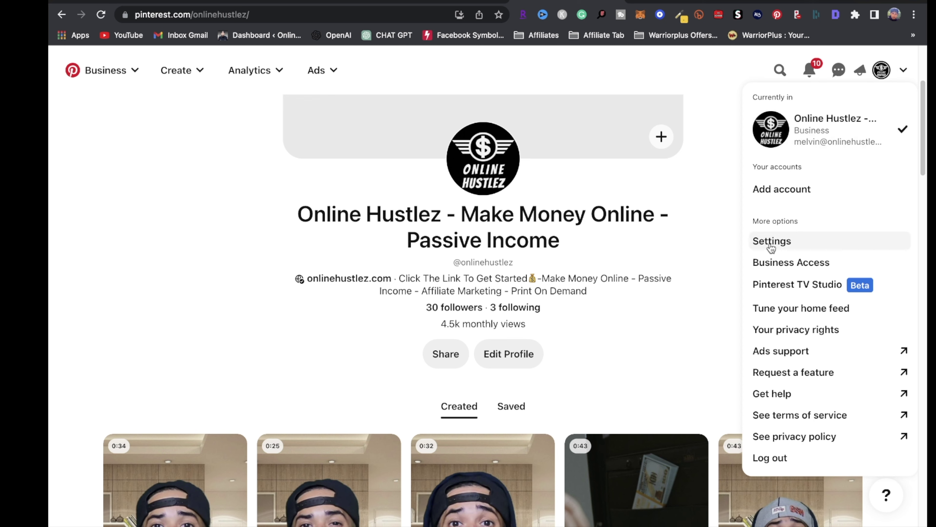
left_click(787, 241)
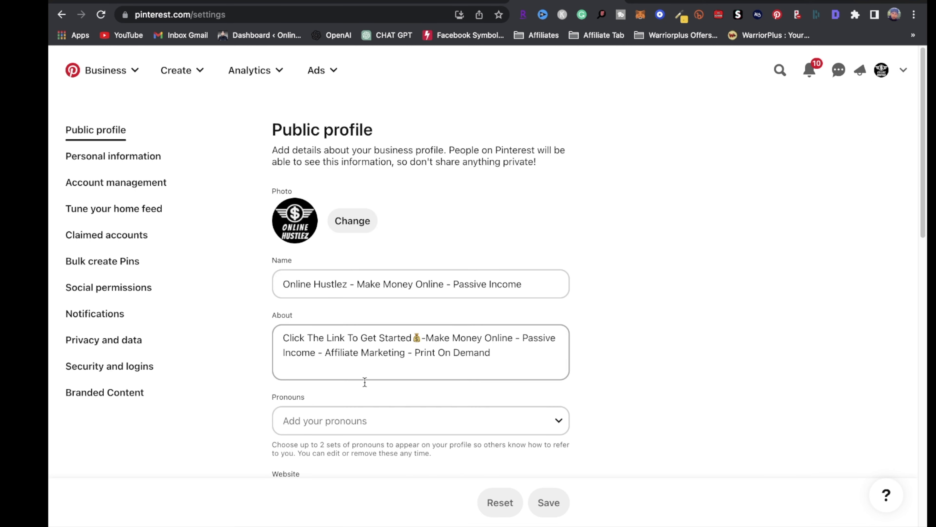
scroll(386, 398, "down", 8)
scroll(439, 274, "down", 2)
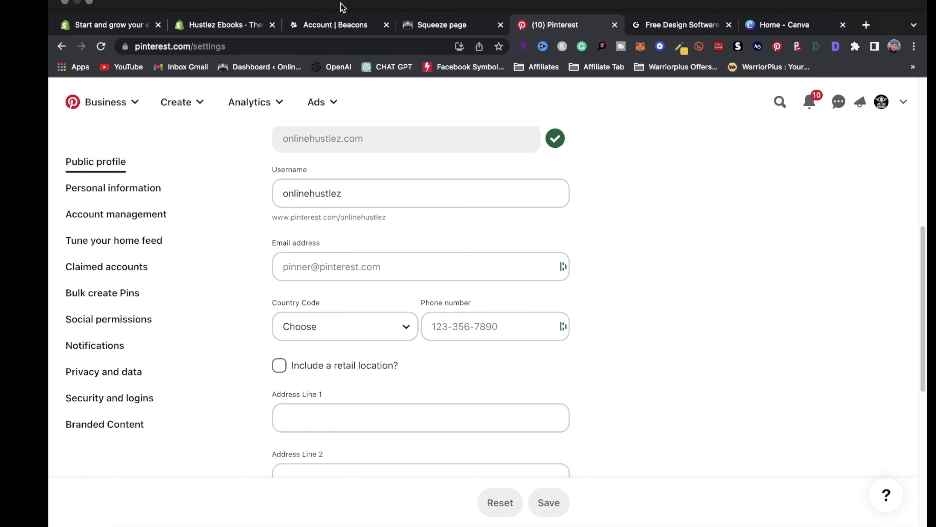
left_click(356, 26)
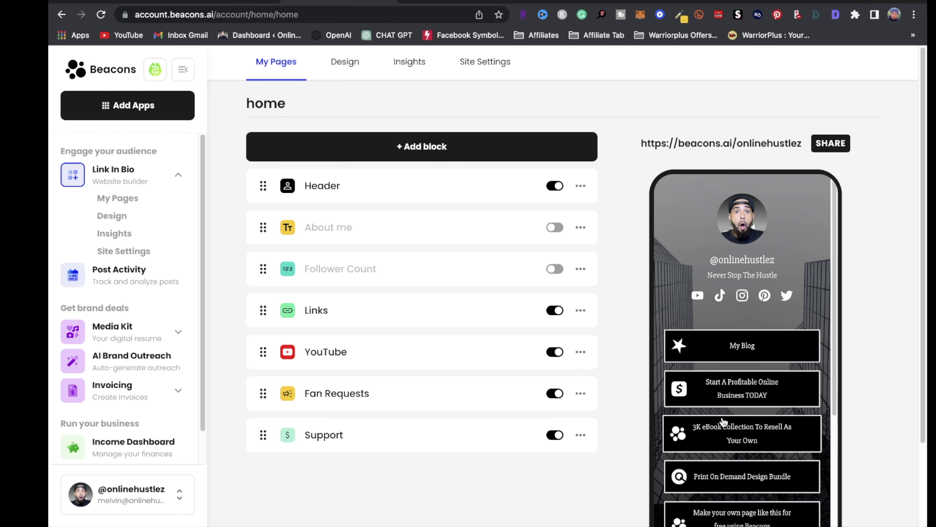
left_click(744, 353)
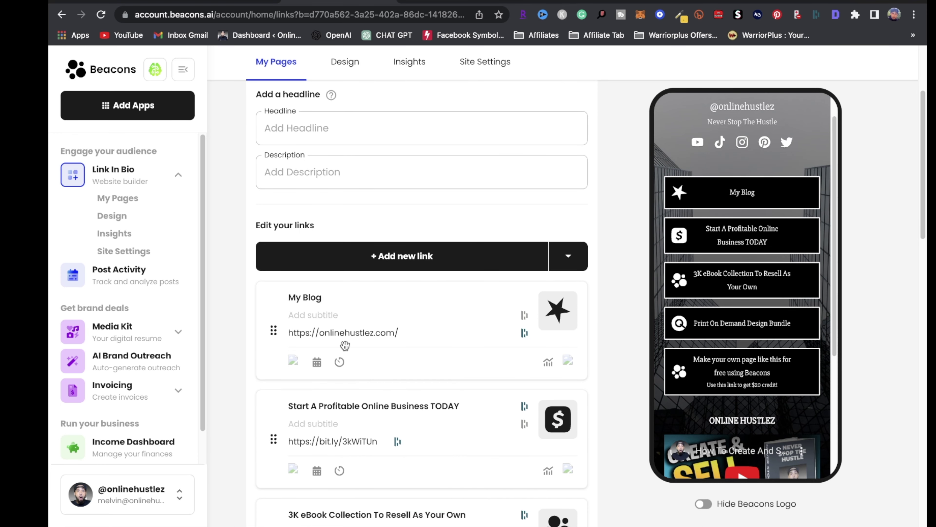
scroll(420, 384, "down", 3)
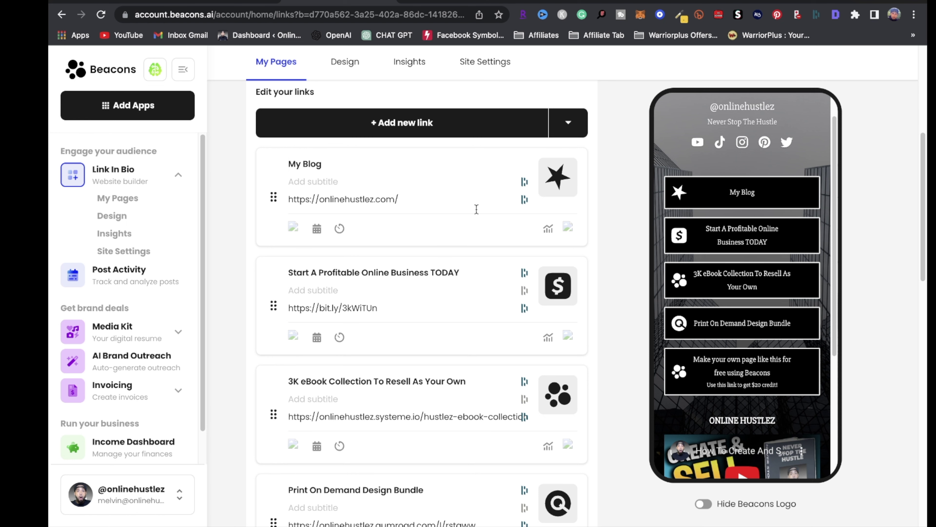
scroll(476, 209, "up", 5)
left_click(492, 369)
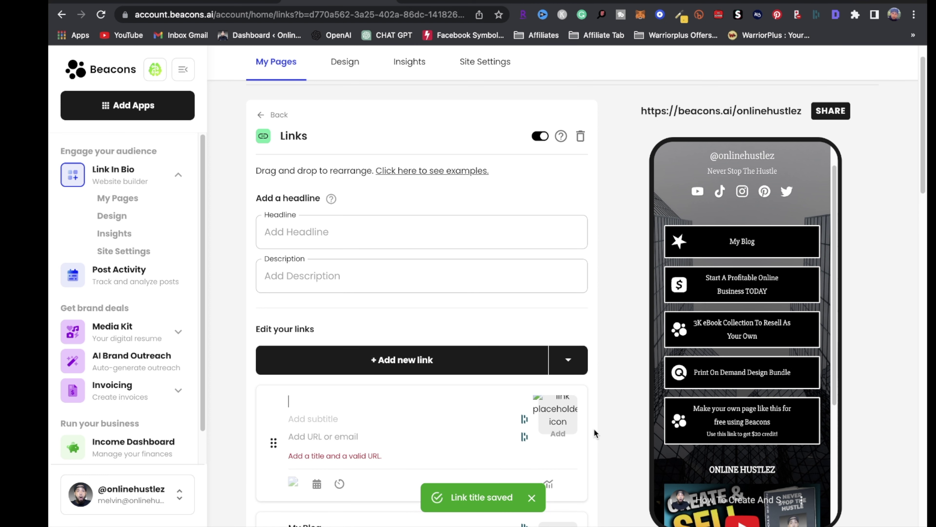
type("Test Page")
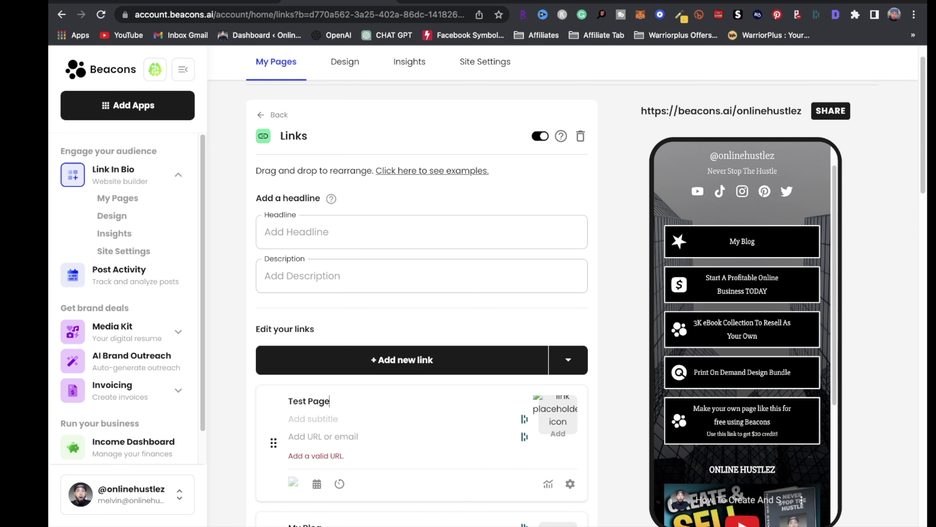
left_click(338, 437)
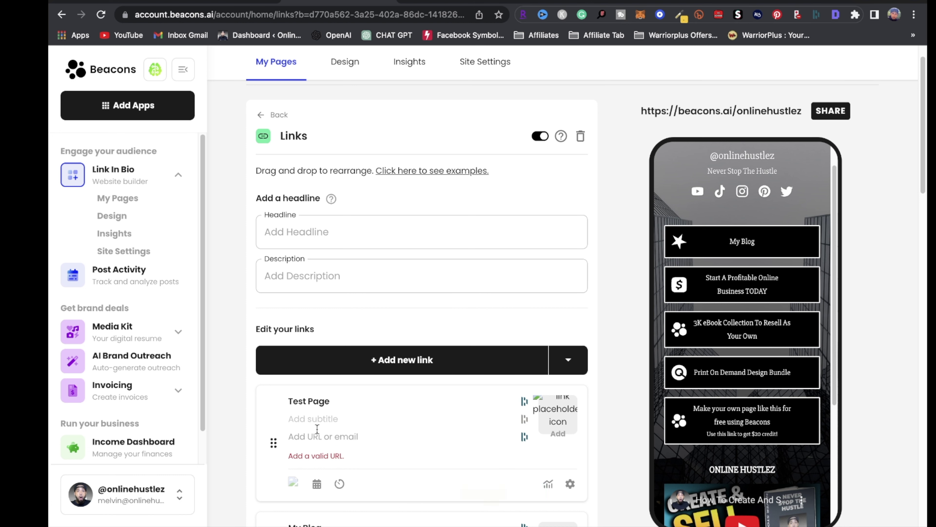
left_click(327, 442)
type("https://www.pinterest.com/settings")
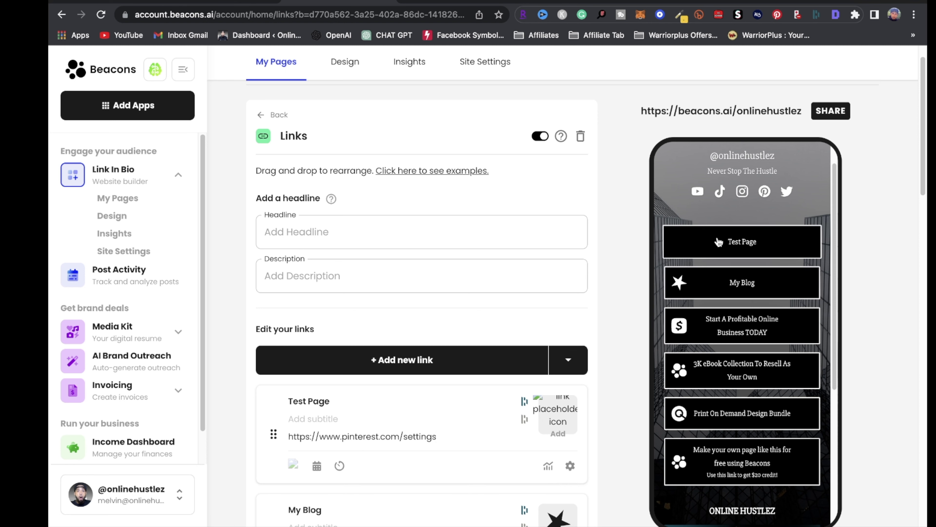
Step: Review the page preview down to the video and support sections, and look through the list of existing links
scroll(774, 409, "down", 5)
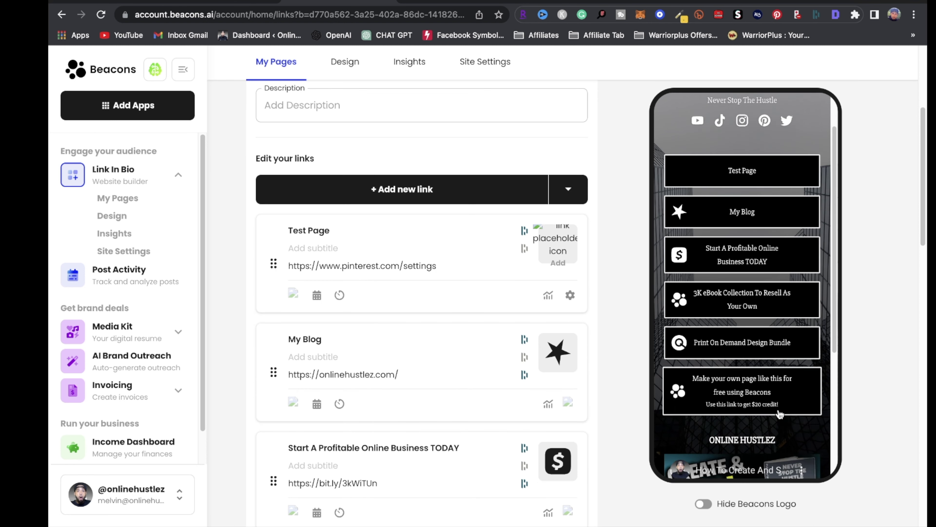
scroll(775, 410, "down", 5)
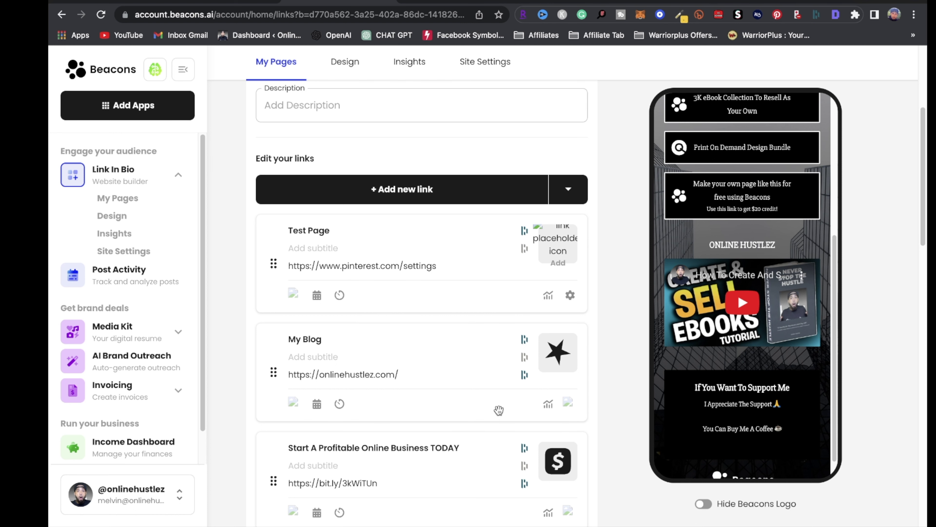
scroll(406, 295, "down", 7)
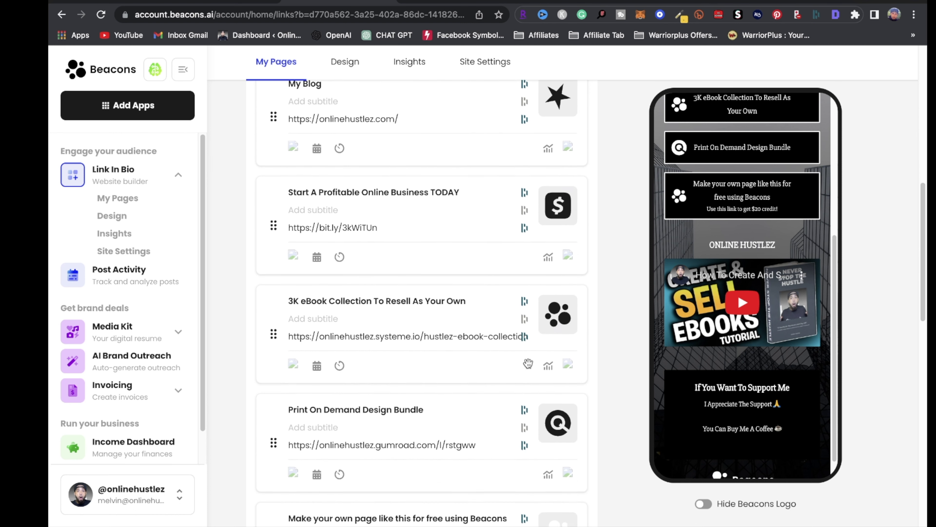
scroll(625, 432, "up", 10)
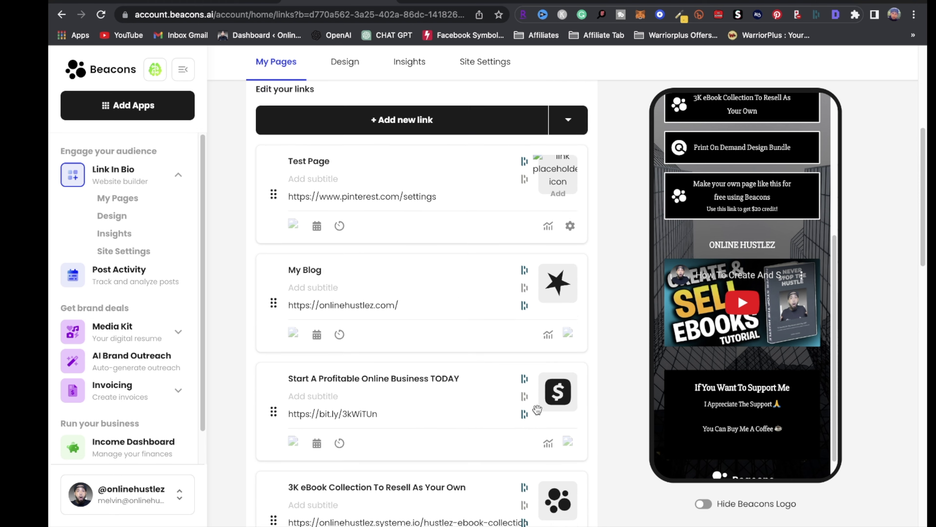
scroll(688, 438, "up", 3)
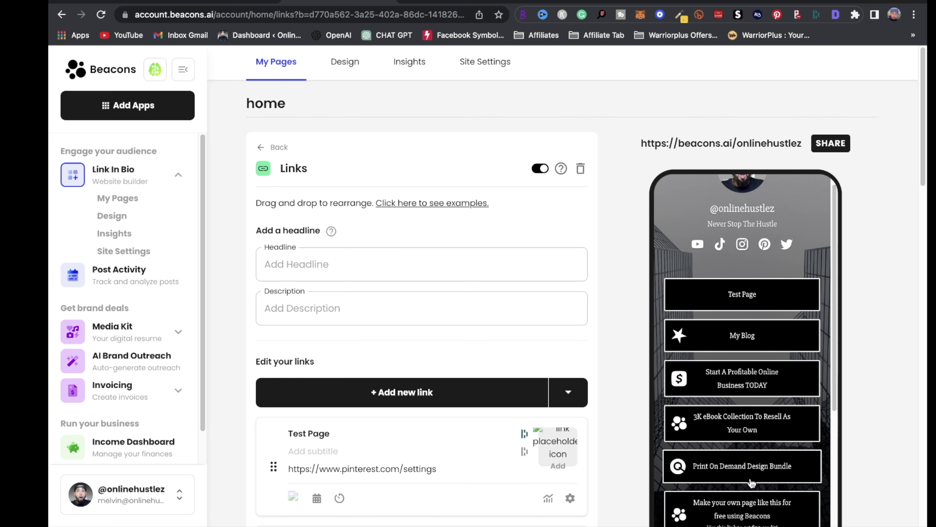
scroll(738, 472, "down", 4)
scroll(751, 485, "down", 3)
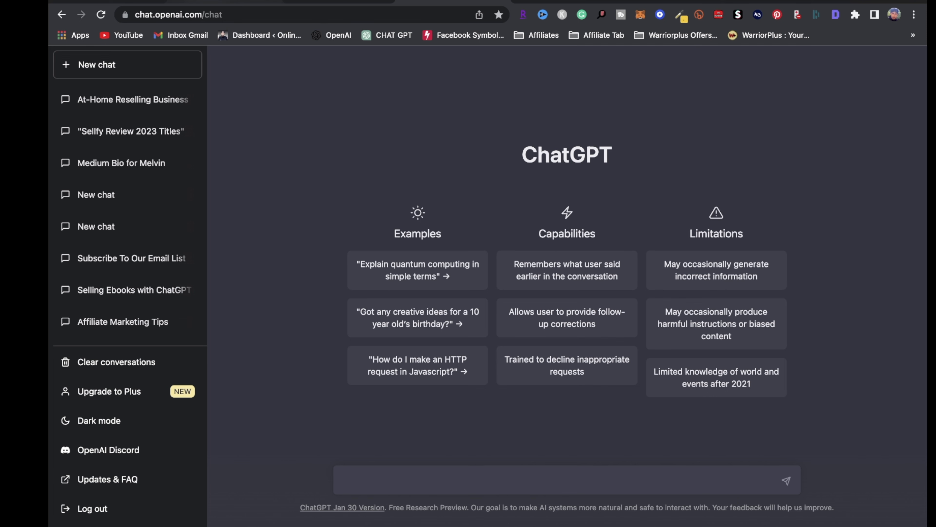
Step: Check the product title in Shopify and ask ChatGPT "please give me 10 best ways to master youtube influence"
left_click(225, 2)
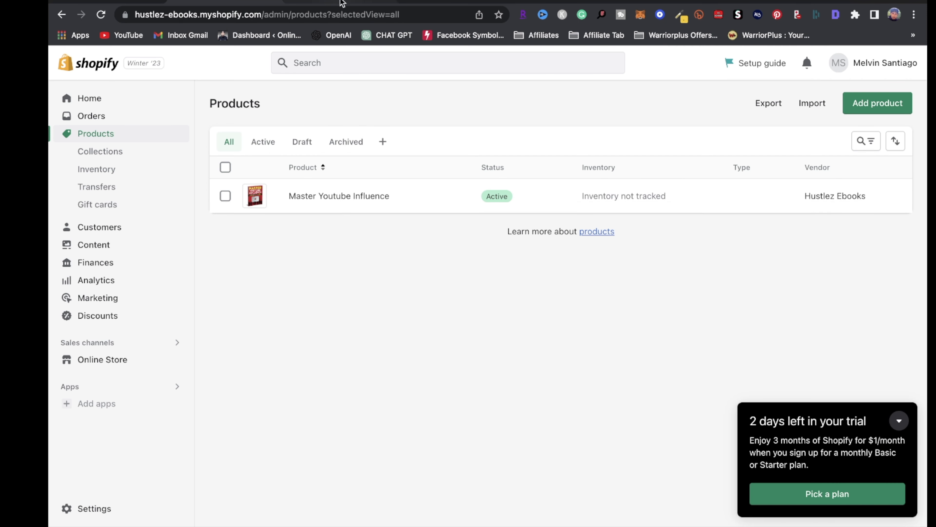
left_click(435, 1)
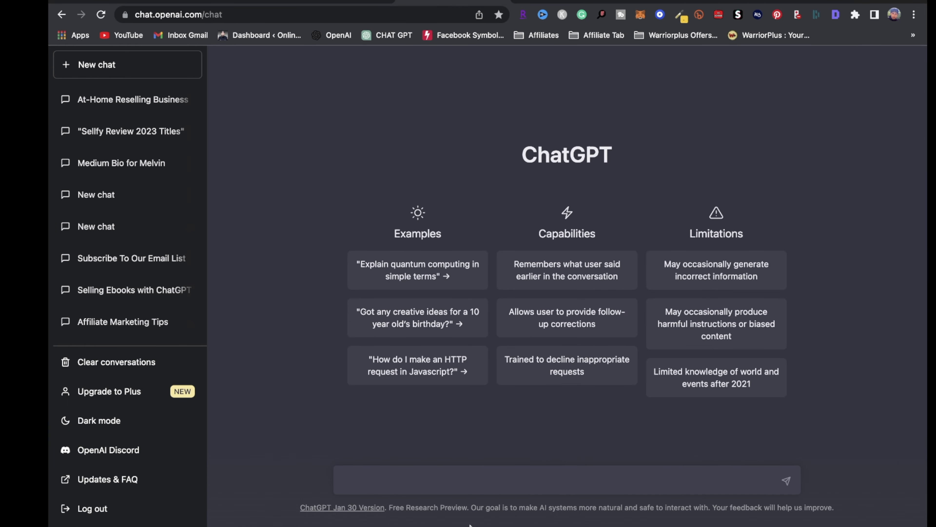
type("10 best ways to maste")
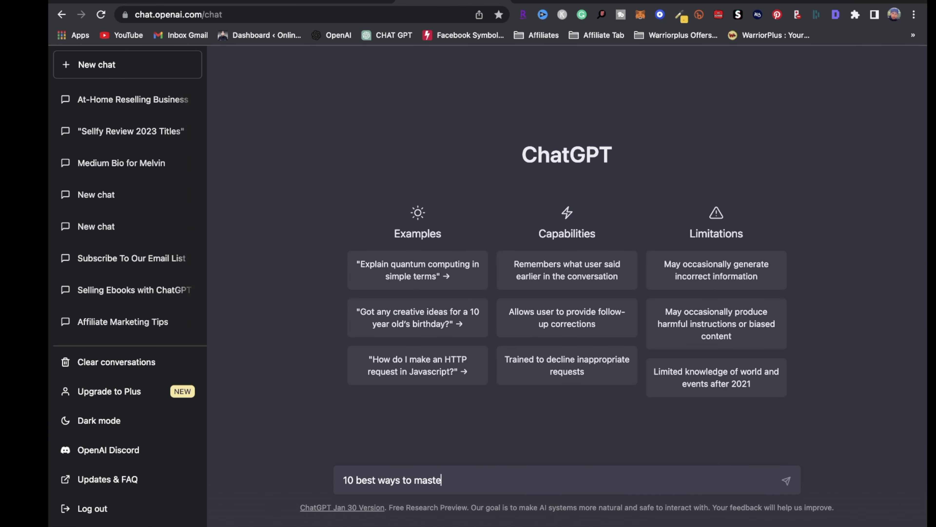
type("r youtube influence")
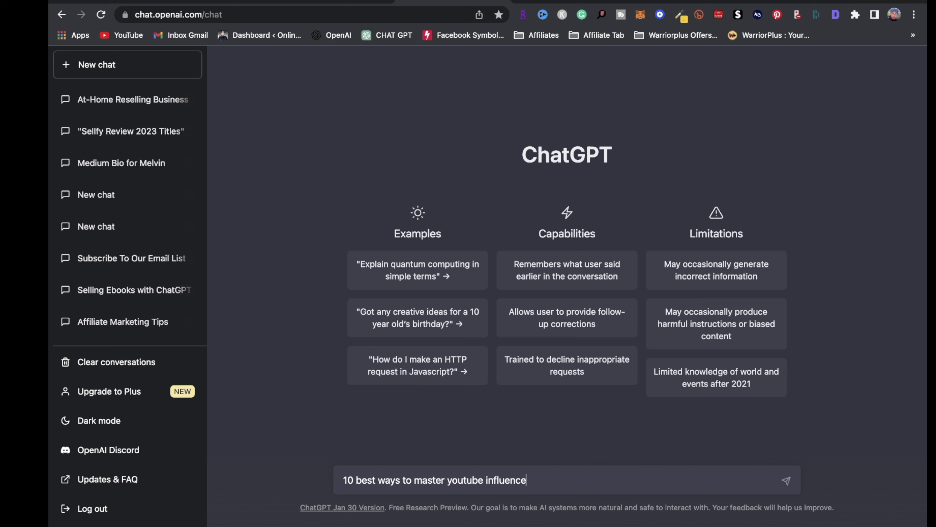
type("please give me")
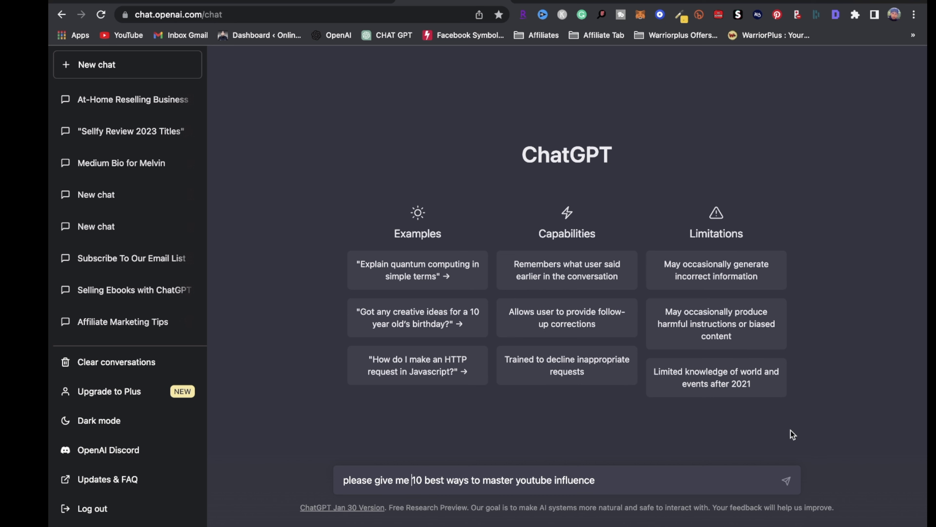
left_click(786, 480)
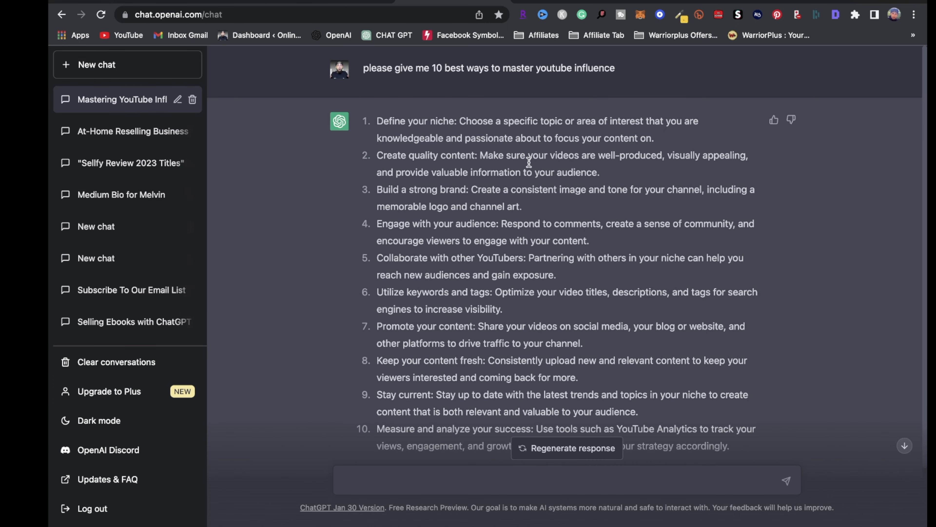
Step: Read through the answer, switch to Pictory, log in and start a Script to Video project
scroll(529, 162, "down", 2)
scroll(544, 216, "up", 2)
left_click(562, 3)
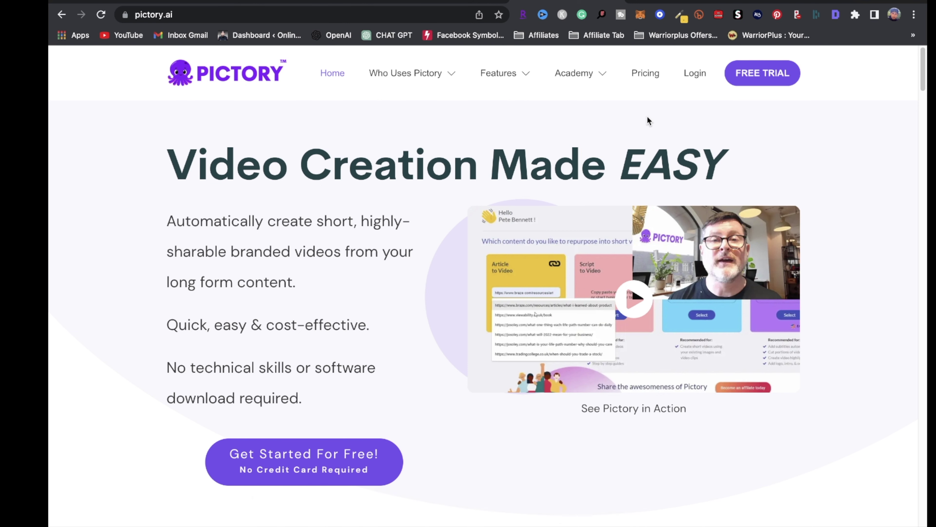
left_click(697, 75)
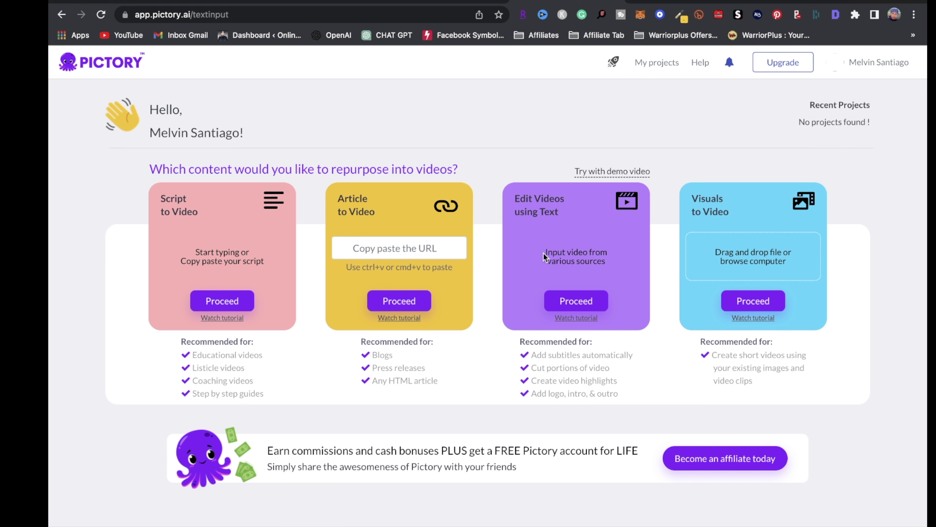
left_click(235, 304)
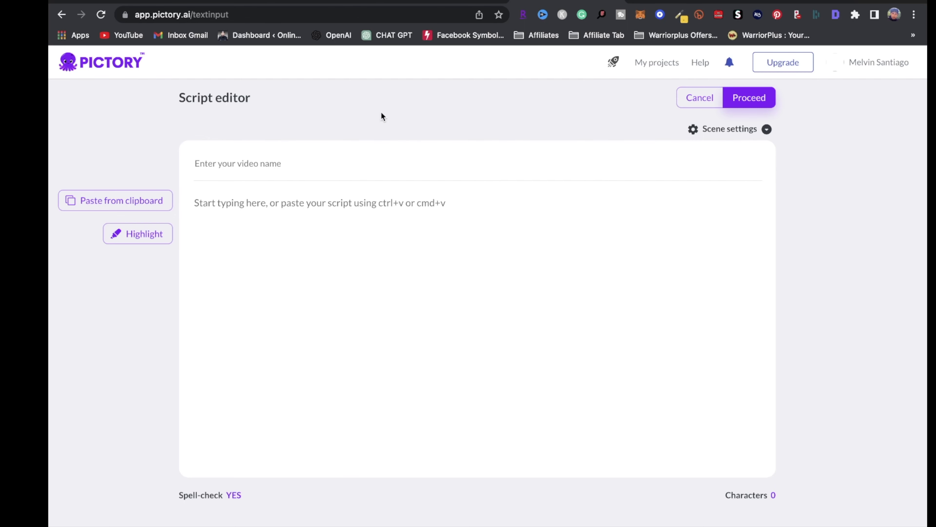
Step: Copy "10 best ways to master youtube influence" from the ChatGPT prompt into Pictory as the video name
left_click(447, 1)
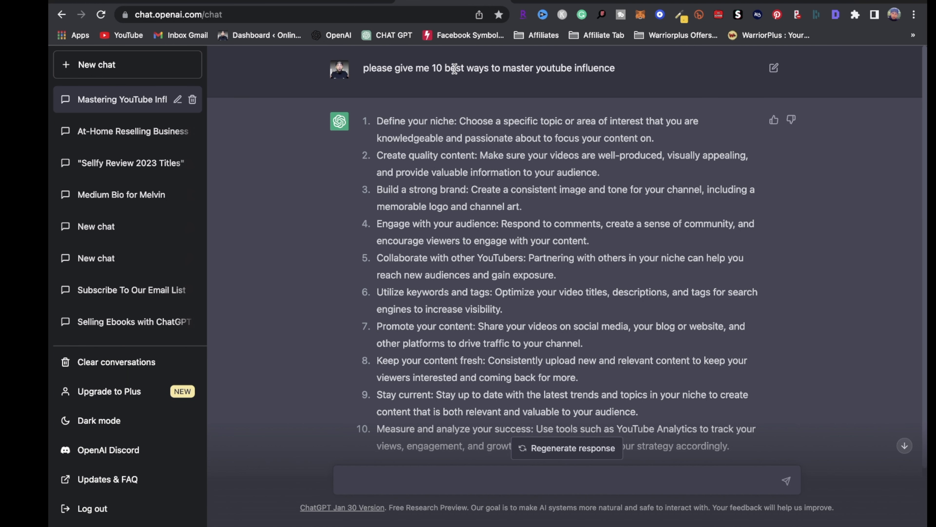
left_click_drag(434, 66, 609, 77)
key("ctrl+c")
left_click(230, 2)
key("ctrl+v")
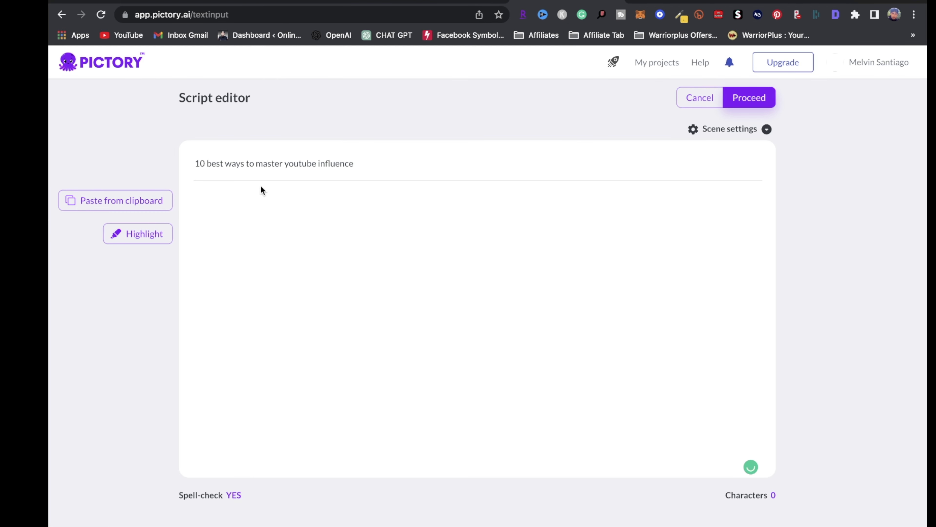
Step: Copy ChatGPT's list of ten YouTube tips into the Pictory script body
left_click(435, 2)
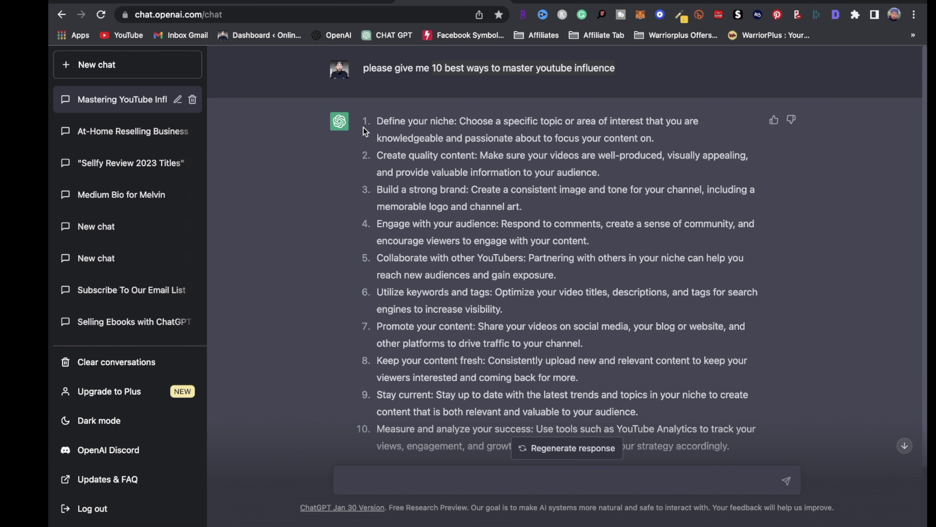
left_click_drag(370, 116, 568, 466)
left_click(575, 4)
left_click(255, 194)
type("Define your niche: Choose a specific topic or area of interest that you are knowledgeable and passionate about to focus your content on. Create quality content: Make sure your videos are well-produced, visually appealing, and provide valuable information to your audience. Build a strong brand: Create a consistent image and tone for your channel, including a memorable logo and channel art. Engage with your audience: Respond to comments, create a sense of community, and encourage viewers to engage with your content. Collaborate with other YouTubers: Partnering with others in your niche can help you reach new audiences and gain exposure. Utilize keywords and tags: Optimize your video titles, descriptions, and tags for search engines to increase visibility. Promote your content: Share your videos on social media, your blog or website, and other platforms to drive traffic to your channel. Keep your content fresh: Consistently upload new and relevant content to keep your viewers interested and coming back for more. Stay current: Stay up to date with the latest trends and topics in your niche to create content that is both relevant and valuable to your audience. Measure and analyze your success: Use tools such as YouTube Analytics to track your views, engagement, and growth over time, and adjust your strategy accordingly.  Regenerate response")
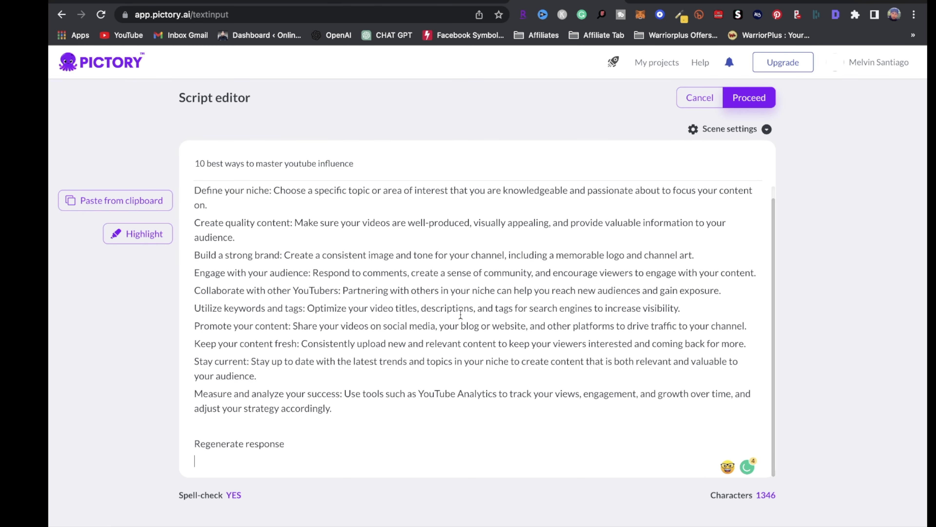
Step: Remove the stray "Regenerate response" line from the script and number the tips from 1. to 10
scroll(460, 314, "down", 1)
left_click_drag(286, 430, 192, 436)
key("BackSpace")
key("BackSpace")
key("BackSpace")
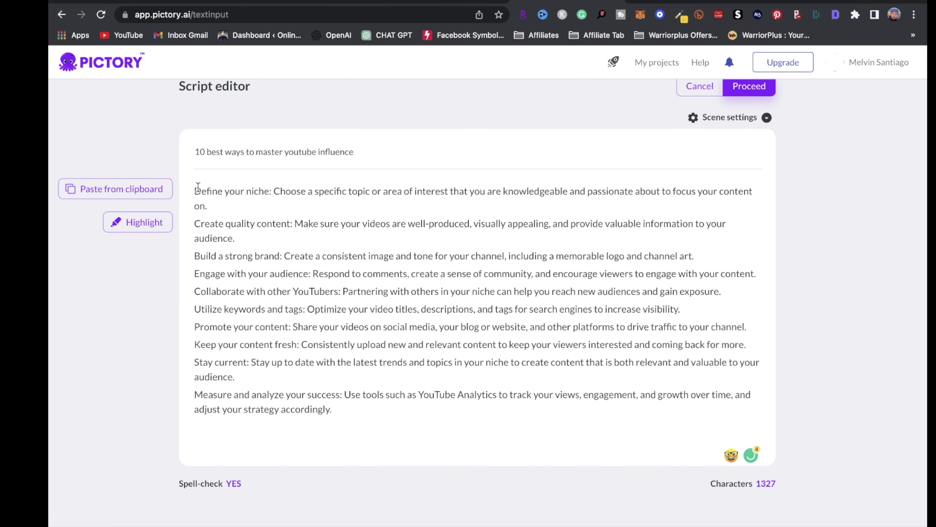
type("1.")
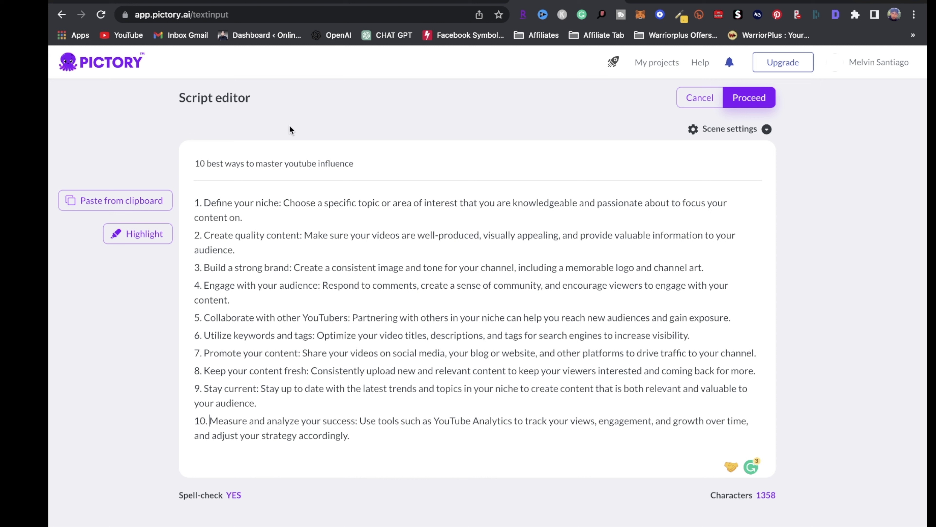
Step: Capitalize each word of the video name so it reads "10 Best Ways To Master Youtube Influence"
key("Delete")
type("B")
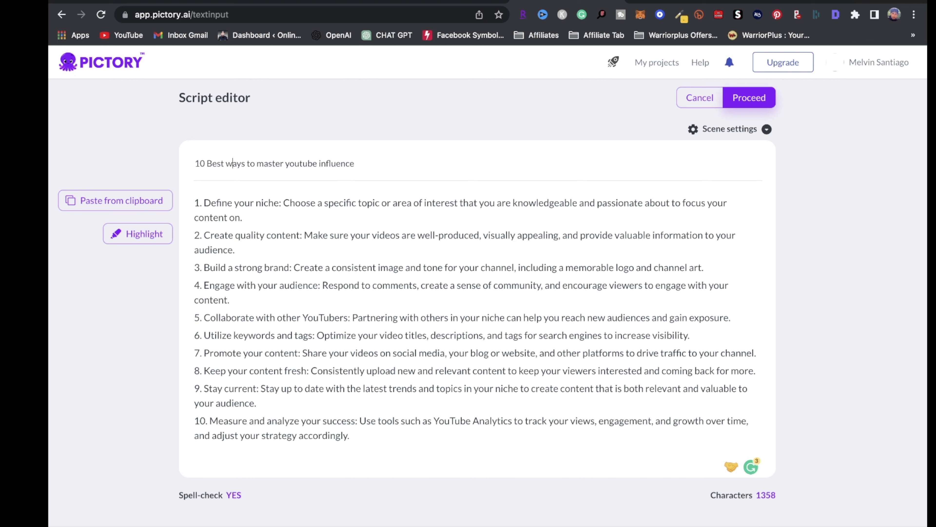
key("Delete")
type("W")
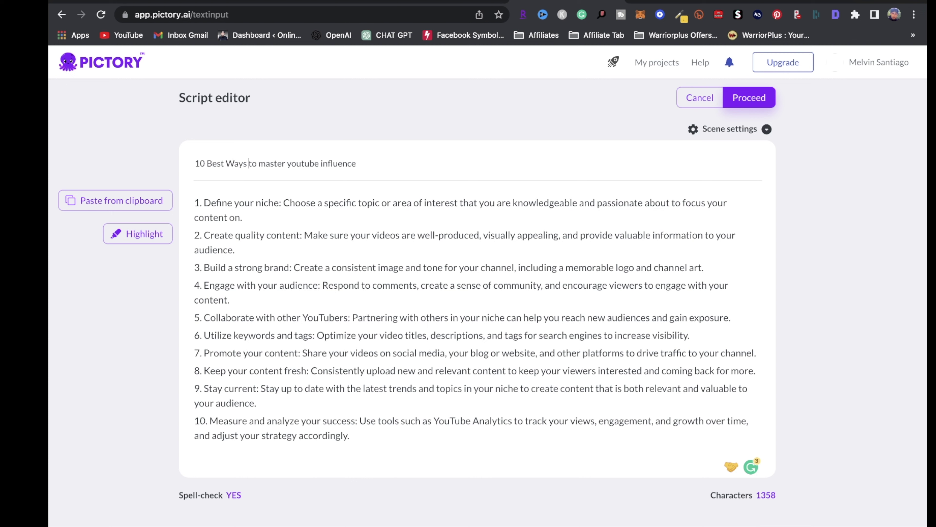
key("Delete")
type("T")
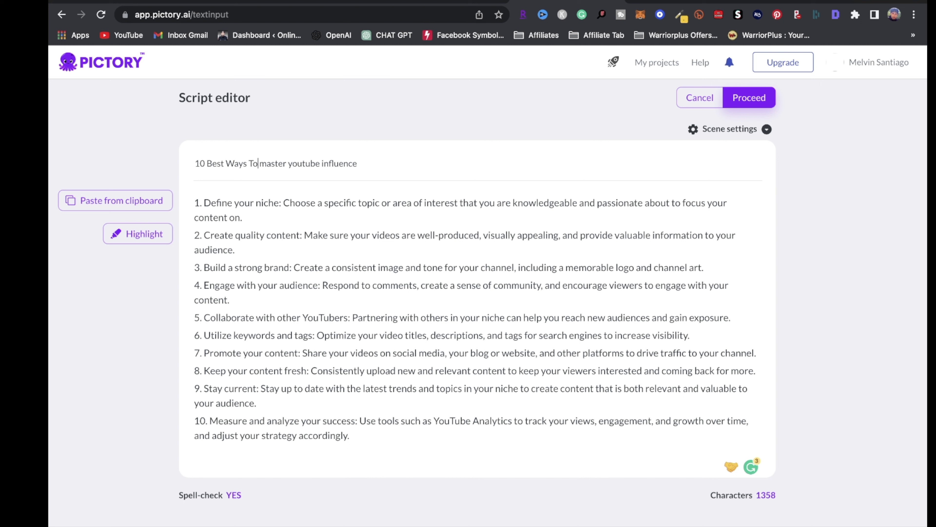
key("BackSpace")
type("M")
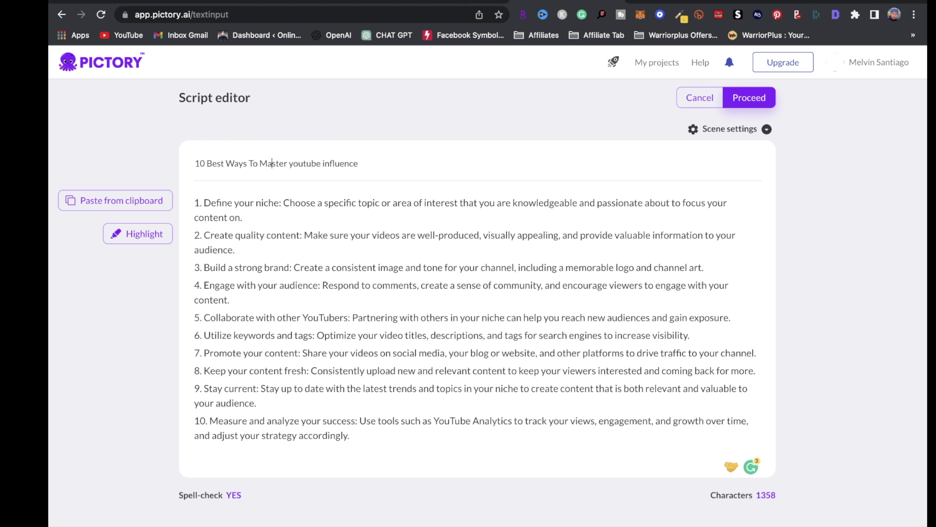
key("BackSpace")
type("Y")
key("BackSpace")
type("I")
Step: Proceed with the script using the Lemon template in 9:16 aspect ratio, and dismiss the watermark notice on the storyboard
left_click(765, 100)
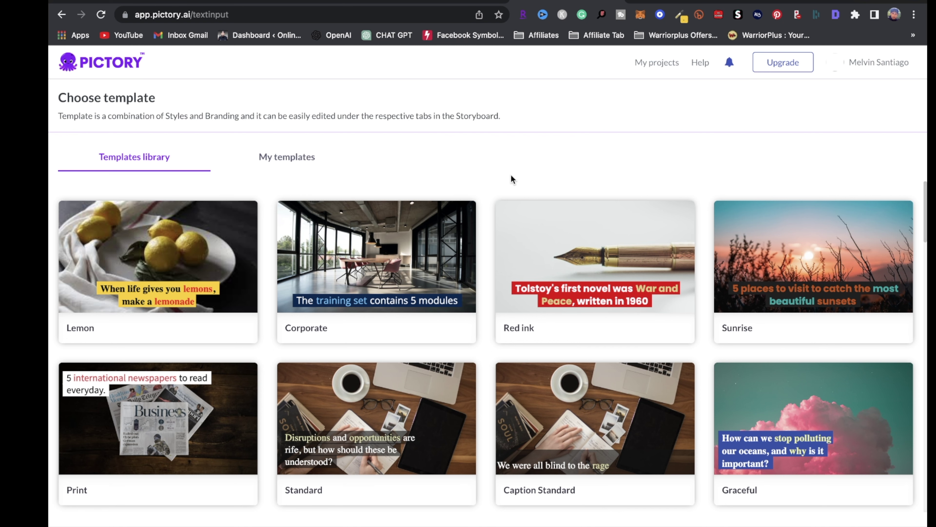
scroll(566, 339, "down", 10)
scroll(597, 372, "down", 15)
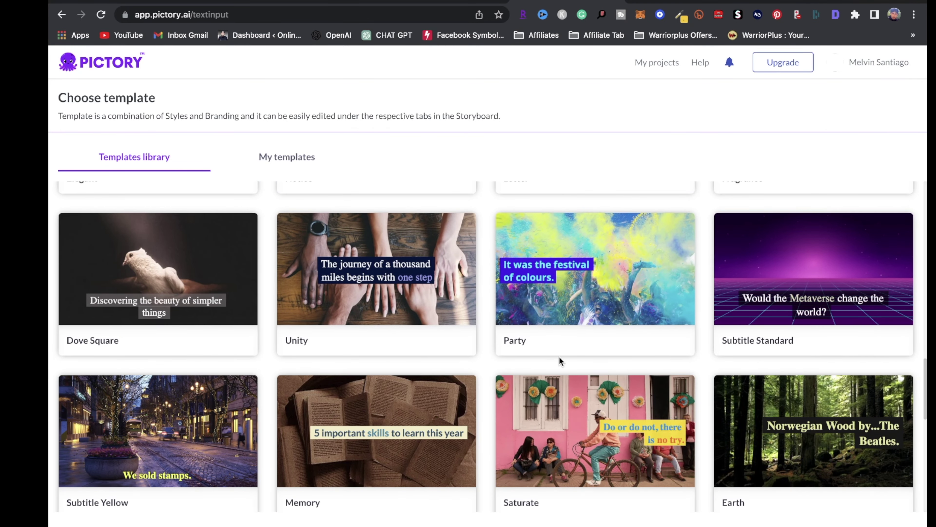
scroll(552, 368, "up", 20)
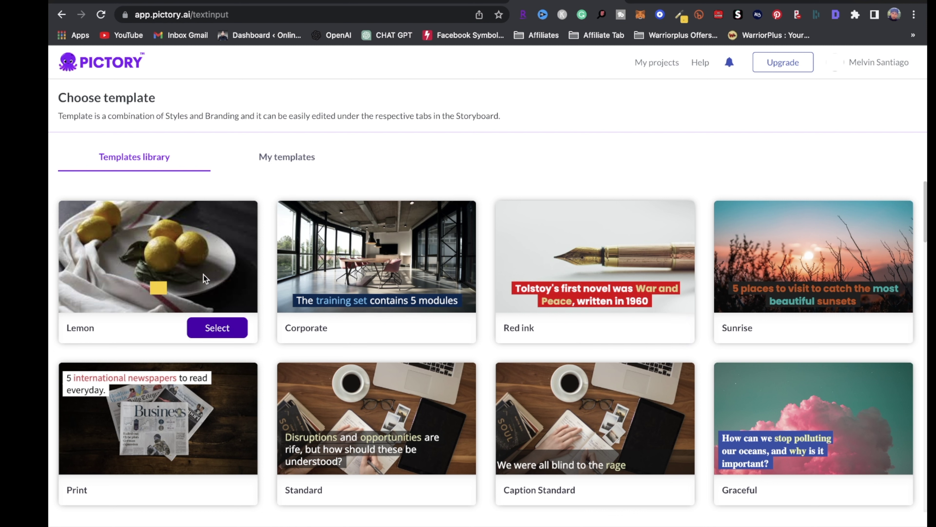
left_click(221, 329)
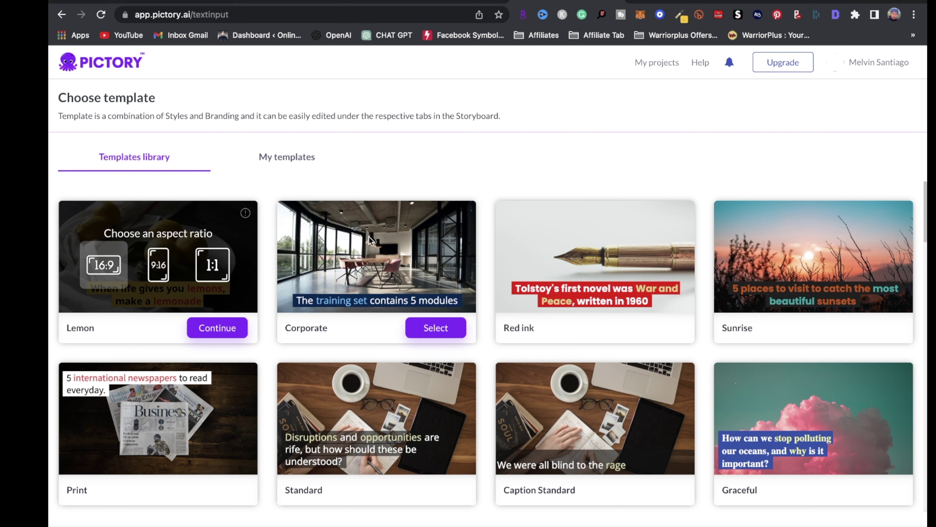
left_click(158, 269)
left_click(224, 327)
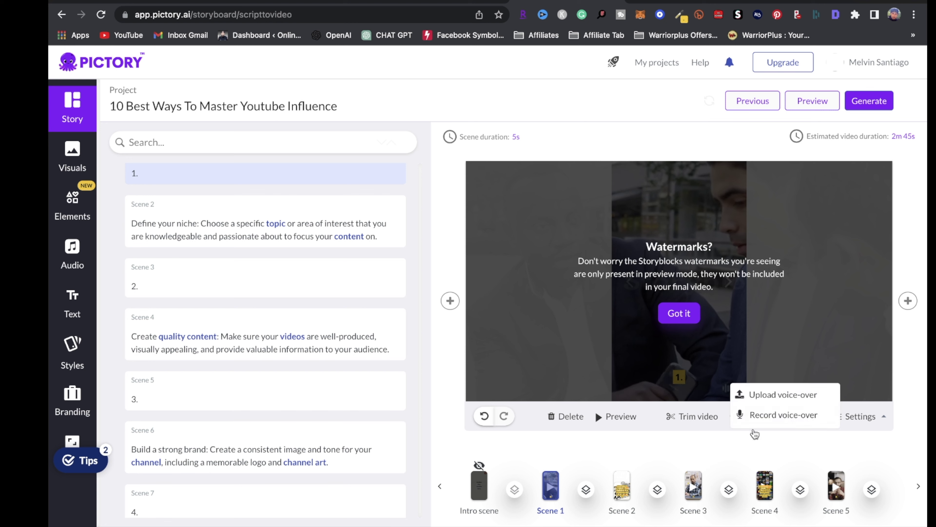
left_click(851, 292)
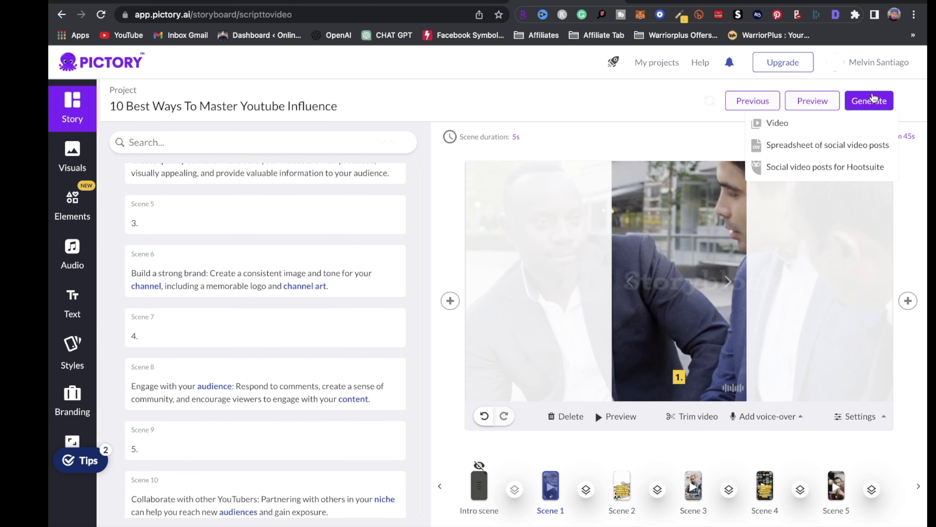
left_click(450, 300)
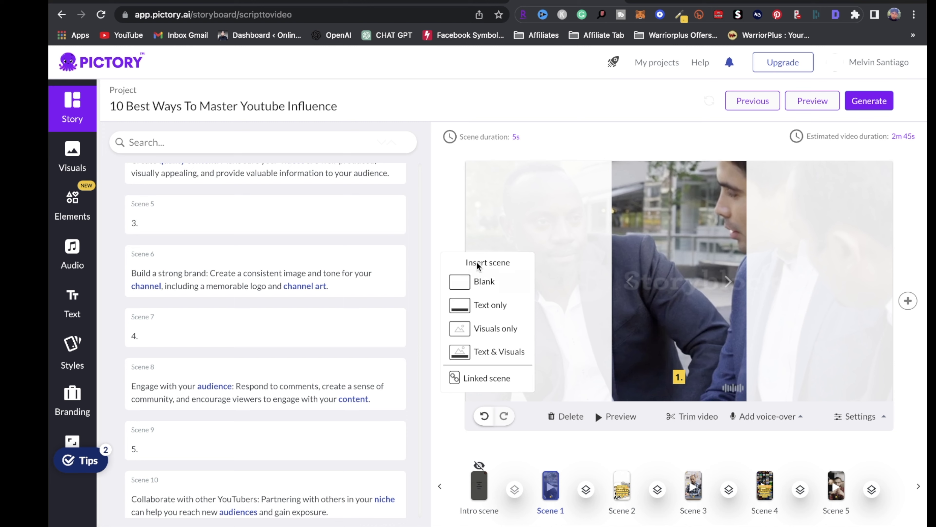
left_click(339, 2)
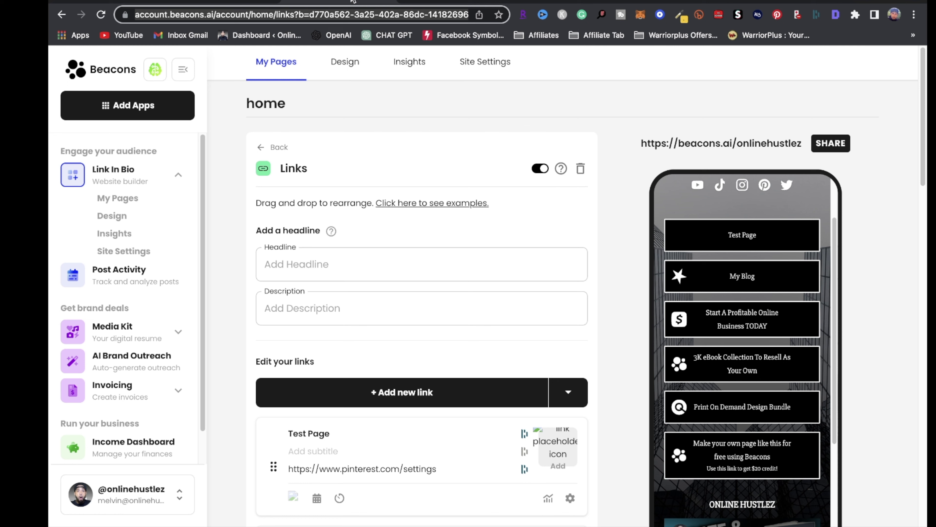
mouse_move(354, 1)
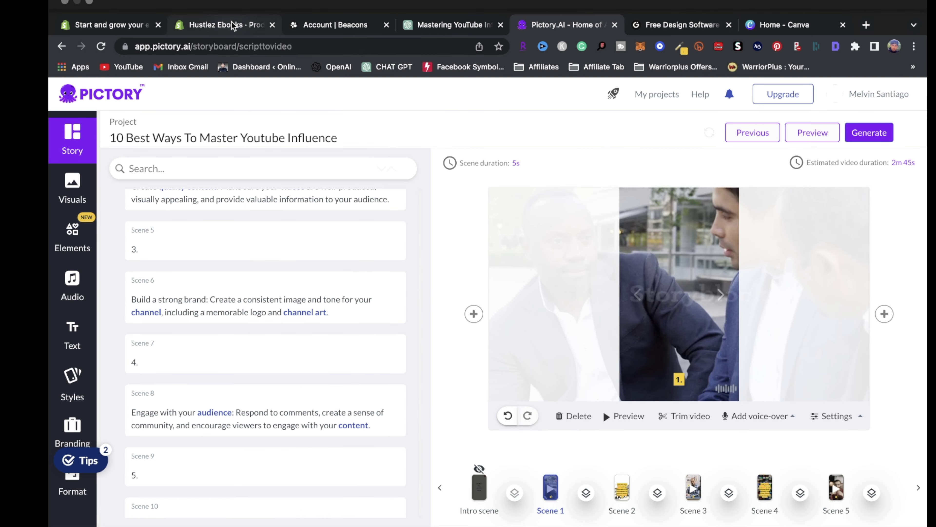
left_click(236, 9)
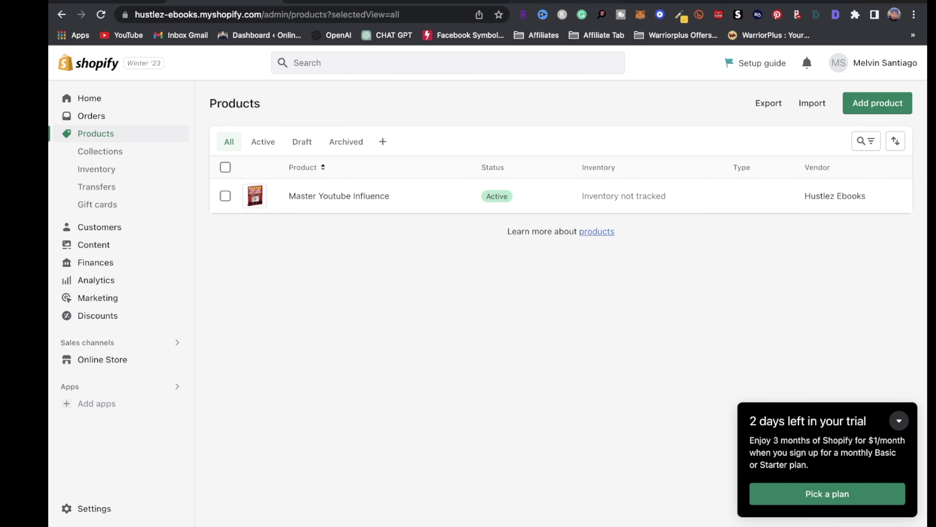
Step: Switch to Canva, search for the mobile video format, create a blank Mobile Video design and postpone the cash-back offer
left_click(782, 3)
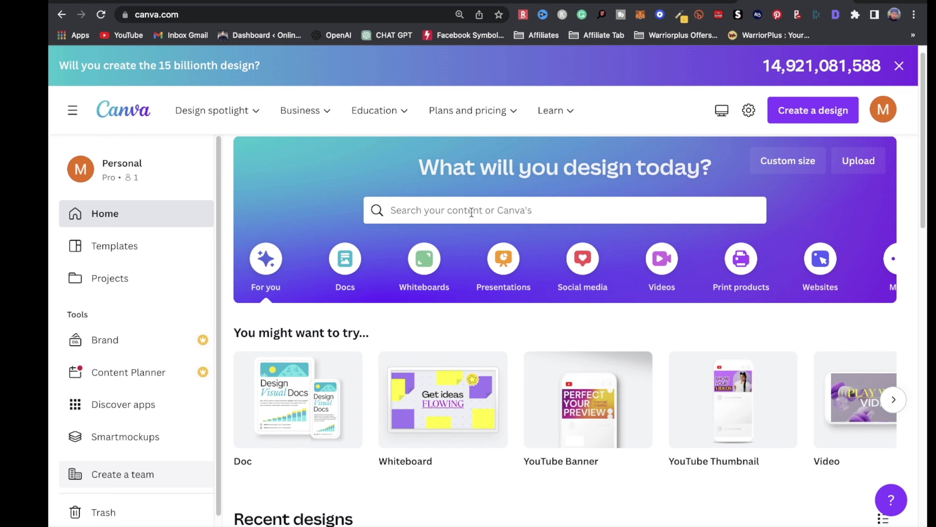
left_click(482, 203)
type("mobil")
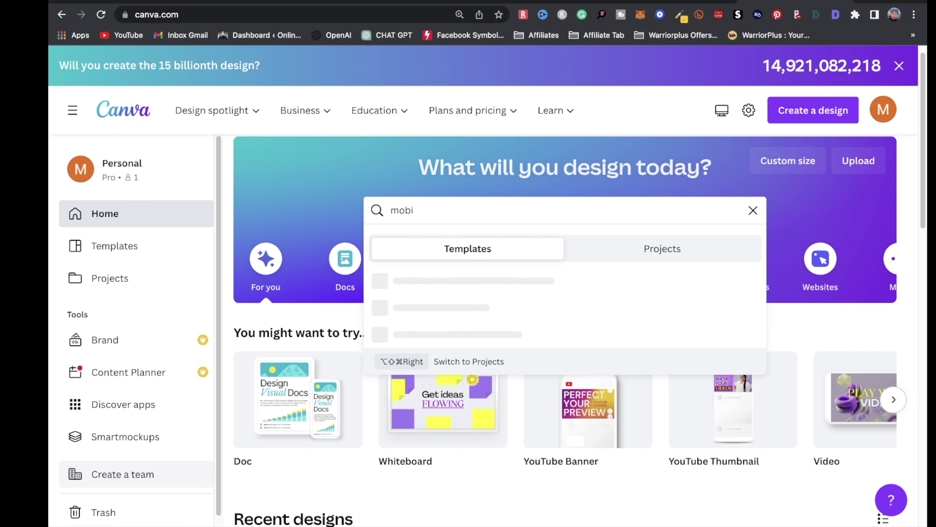
key("Return")
left_click(289, 359)
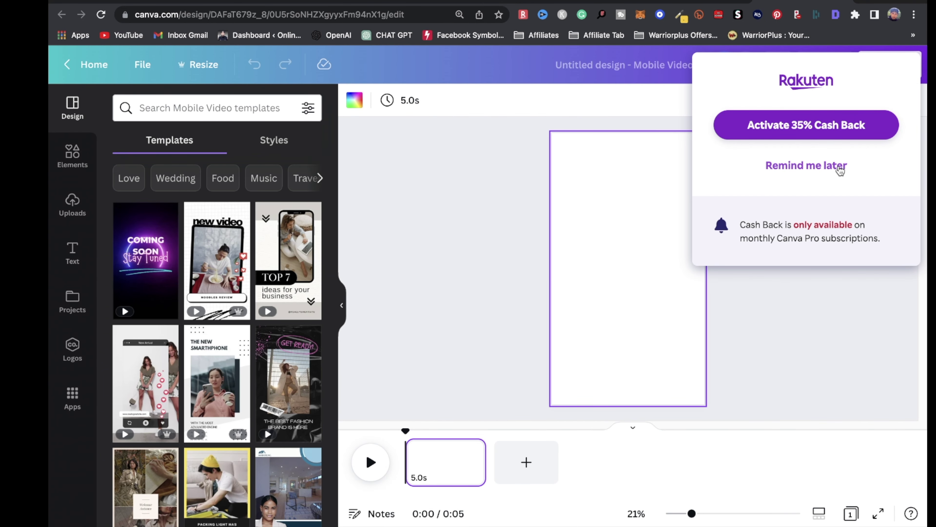
left_click(836, 166)
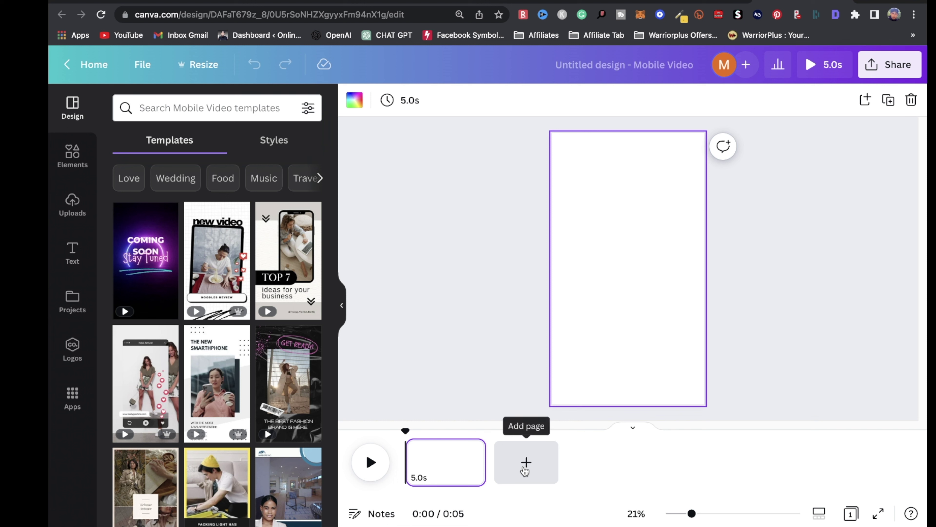
Step: Add a second page with the centered text "LINK TO MASTER YOUTUBE INFLUENCE EBOOK WILL BE PINNED IN THE COMMENTS"
left_click(525, 471)
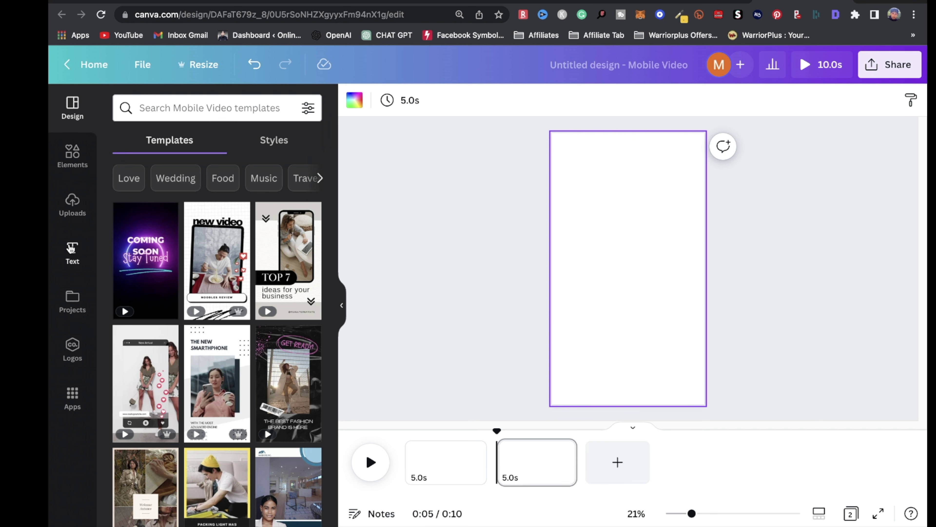
left_click(73, 251)
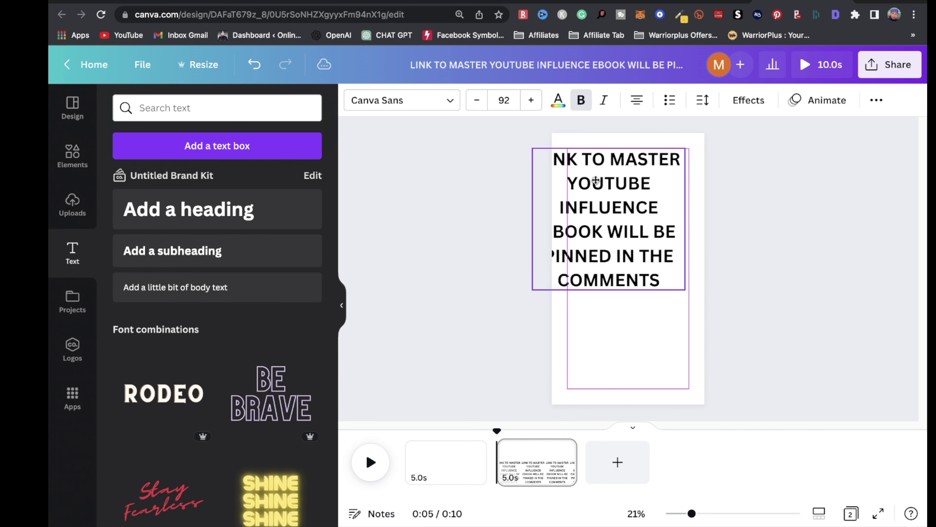
left_click_drag(595, 180, 614, 230)
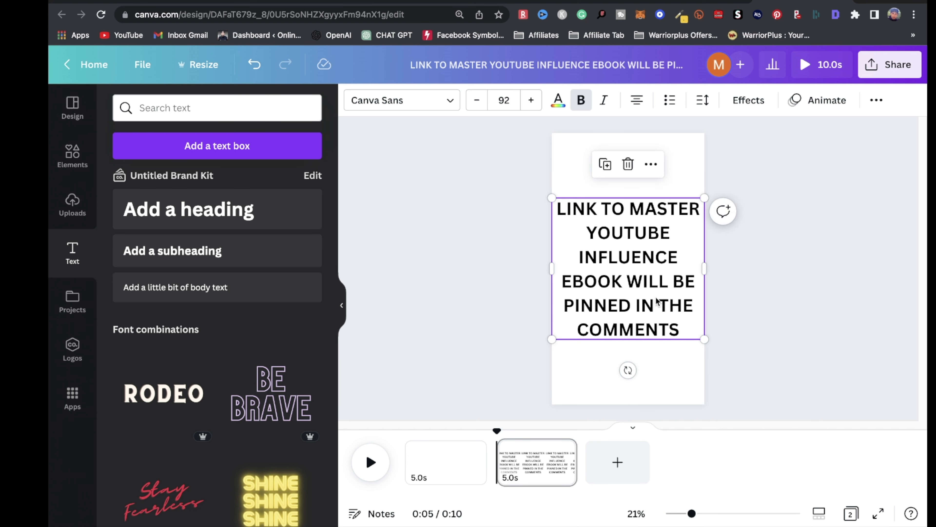
Step: Set the text's font to Burbank Big Regular Bold and move it to the top of the page
left_click(676, 320)
key("super+a")
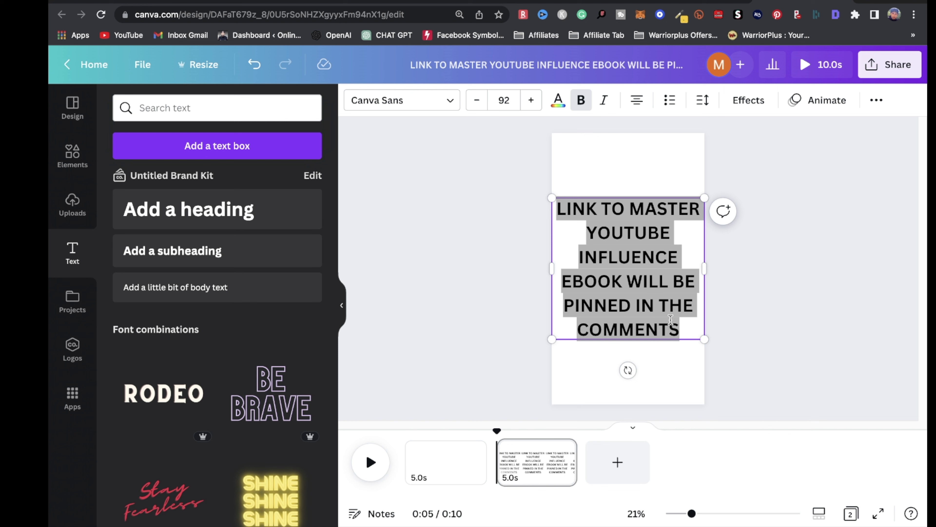
left_click(435, 100)
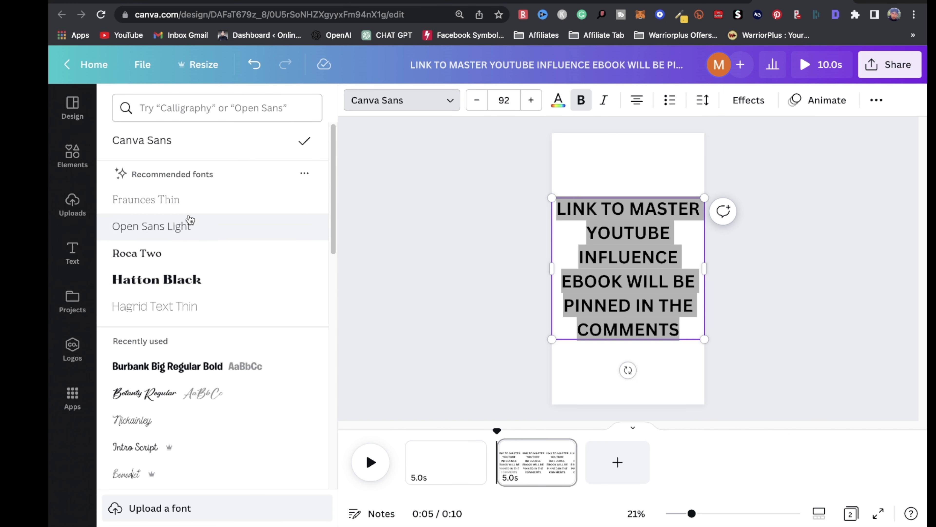
left_click(271, 372)
left_click(655, 197)
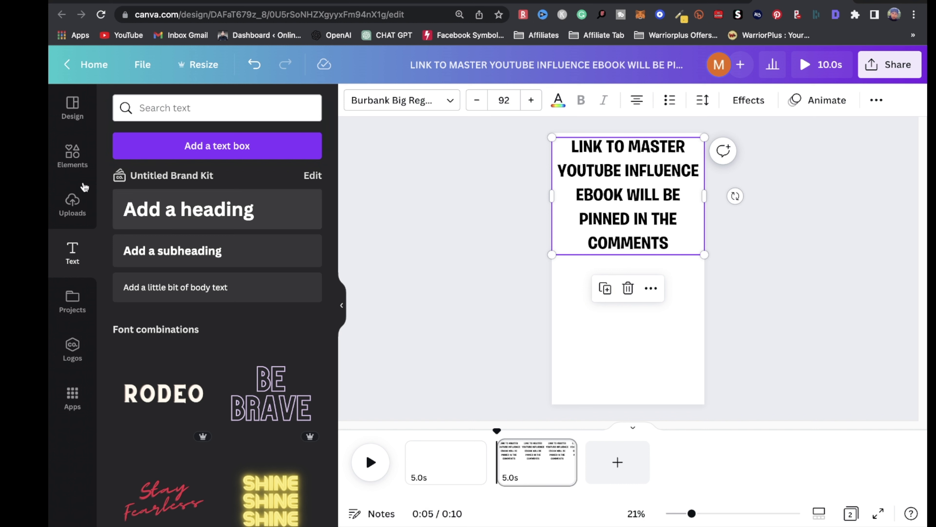
Step: Insert the uploaded Master Youtube Influence cover below the text and shift it toward the page's left edge
left_click(70, 212)
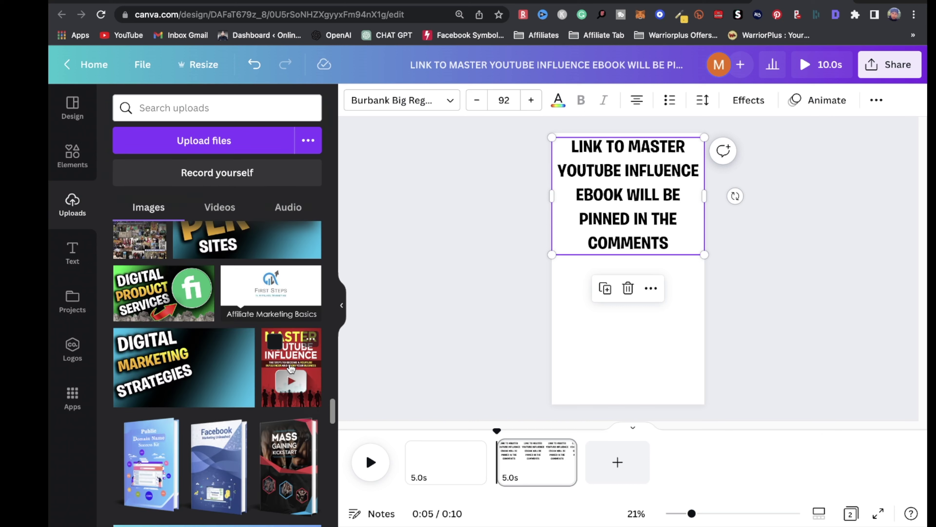
left_click(287, 375)
left_click_drag(638, 300, 633, 356)
left_click(792, 327)
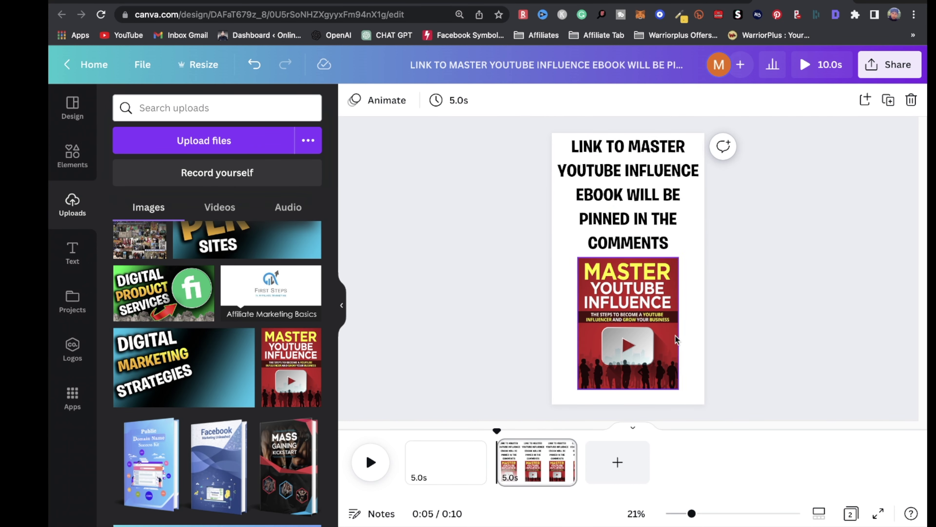
left_click_drag(644, 356, 625, 351)
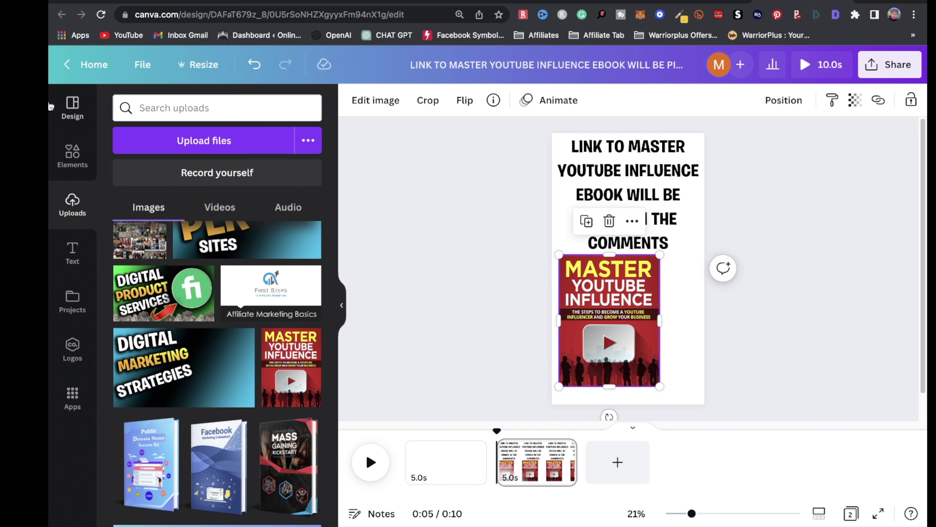
Step: Search the elements for "ARROW", add the thick brush-style arrow pointing right and color it black
left_click(73, 158)
type("ARROW")
key("Return")
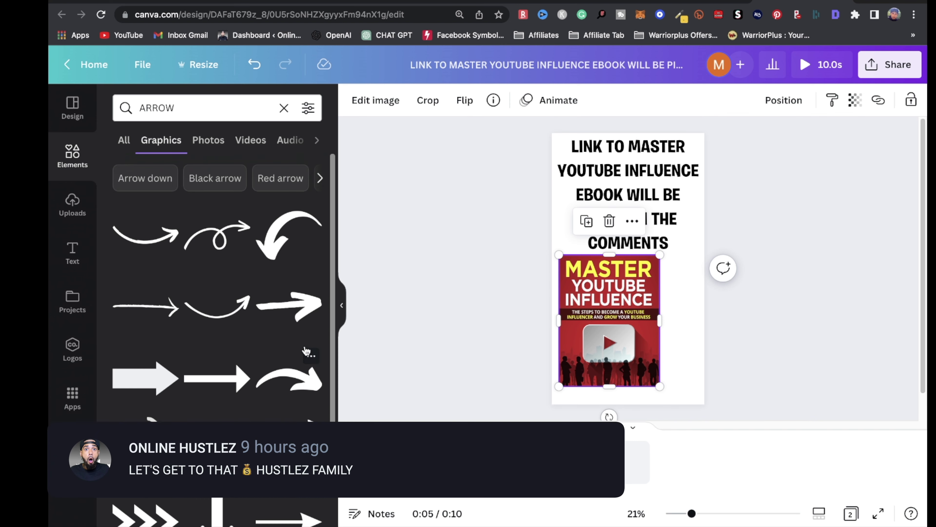
left_click(306, 312)
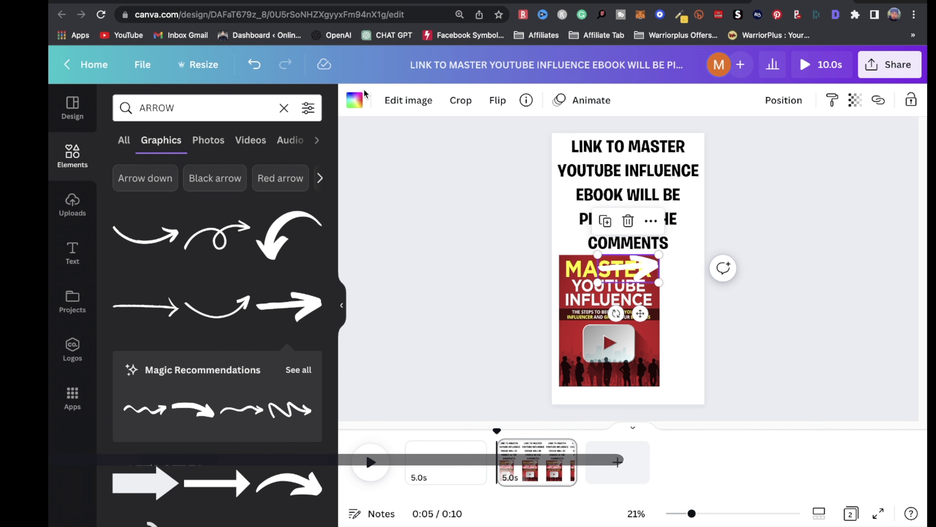
left_click(354, 100)
left_click(163, 166)
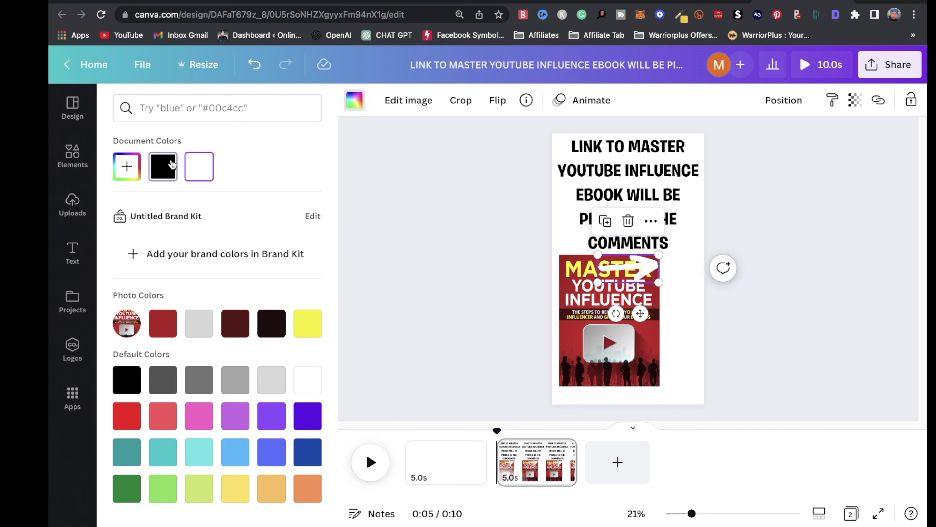
Step: Place the arrow between the ebook cover and the page's right edge, and send it behind the cover
left_click_drag(646, 276, 694, 311)
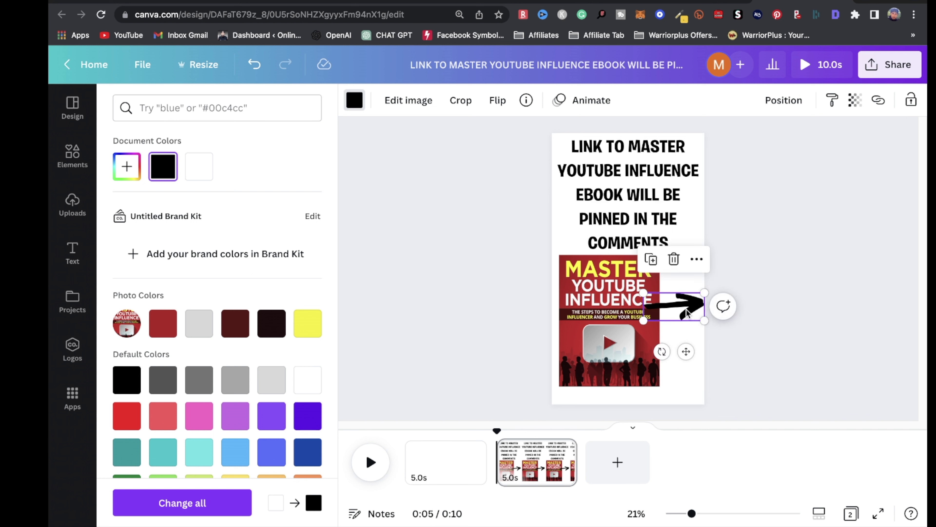
right_click(687, 315)
left_click(739, 333)
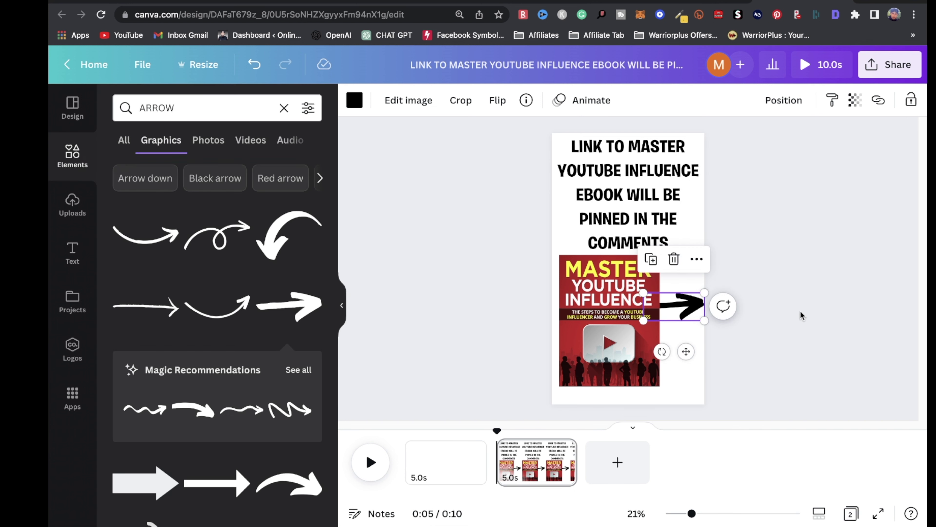
left_click(770, 353)
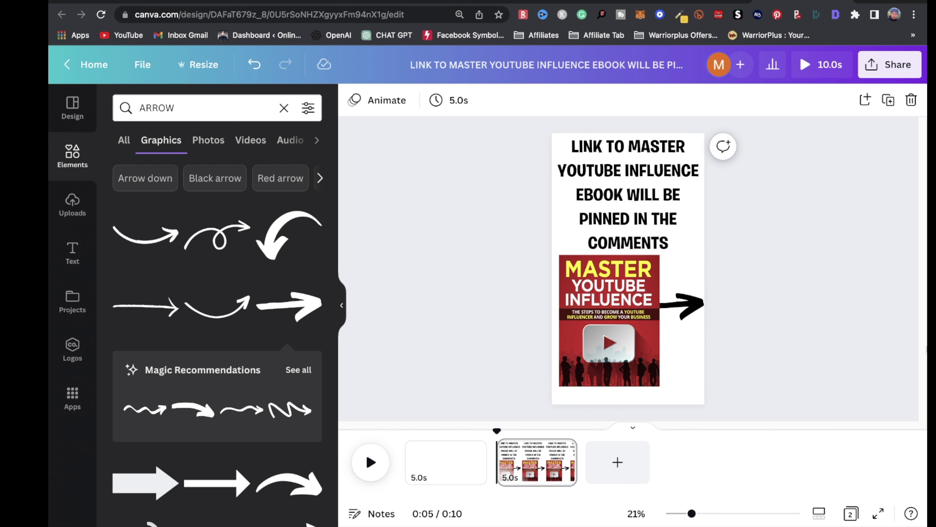
Step: Center the ebook cover below the text and slightly shrink the arrow so it points out from the cover's right side
left_click_drag(610, 300, 628, 299)
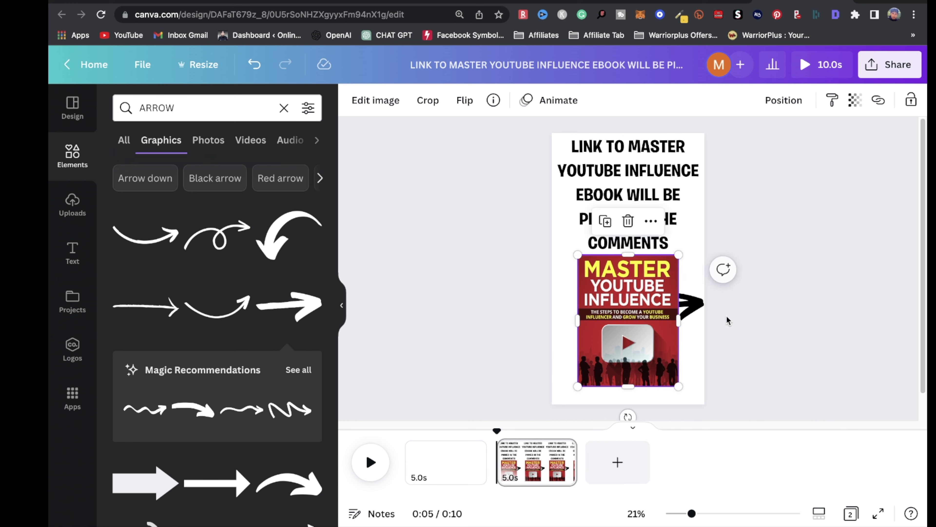
left_click(700, 303)
mouse_move(703, 294)
left_mouse_down()
mouse_move(689, 299)
mouse_move(705, 305)
left_mouse_up()
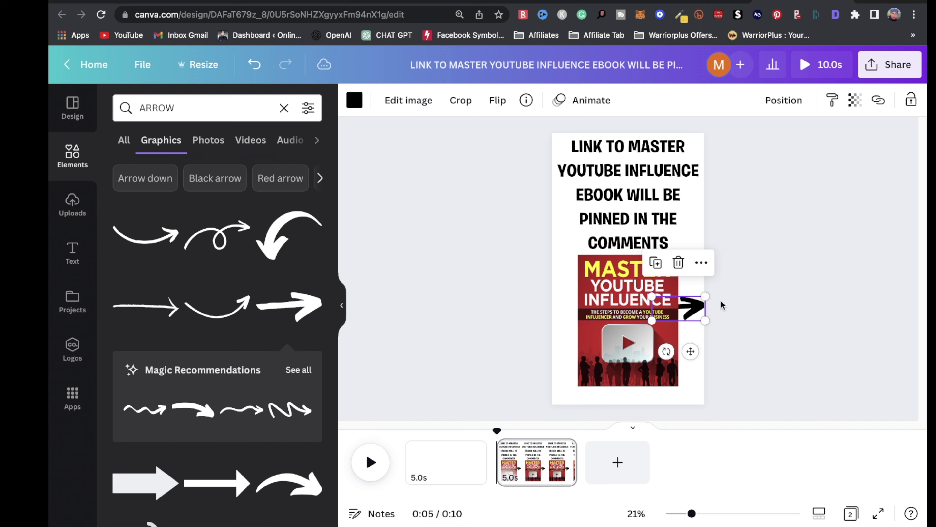
left_click(841, 300)
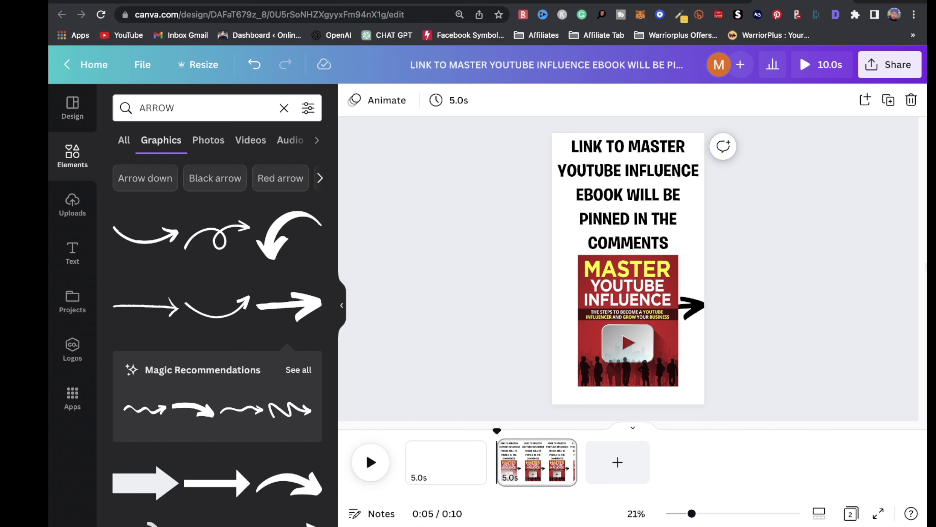
left_click_drag(636, 323, 637, 326)
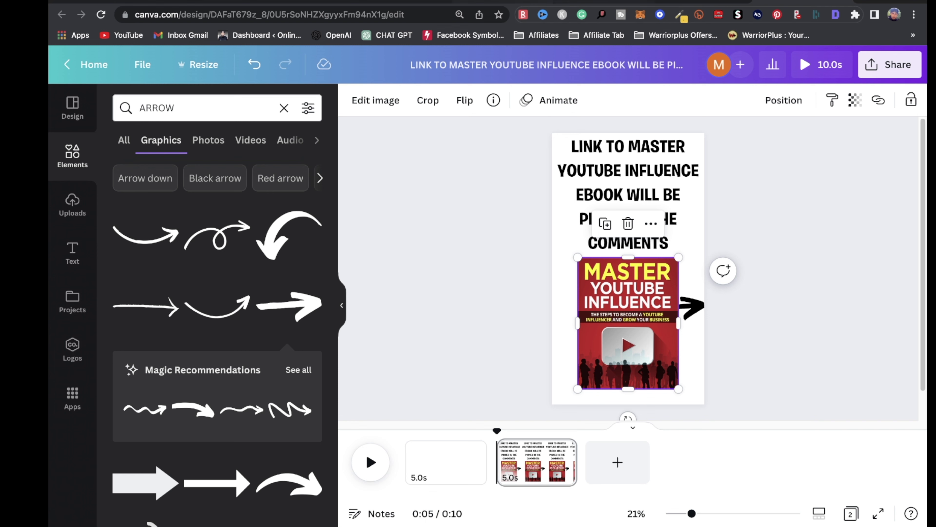
Step: Switch to Beacons, highlight the public page link and view the top of the page preview
left_click(343, 4)
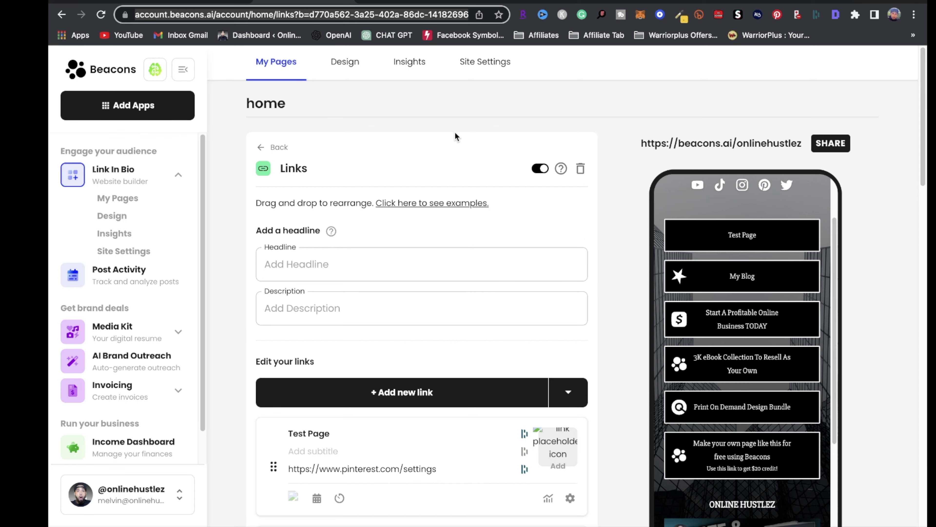
triple_click(688, 144)
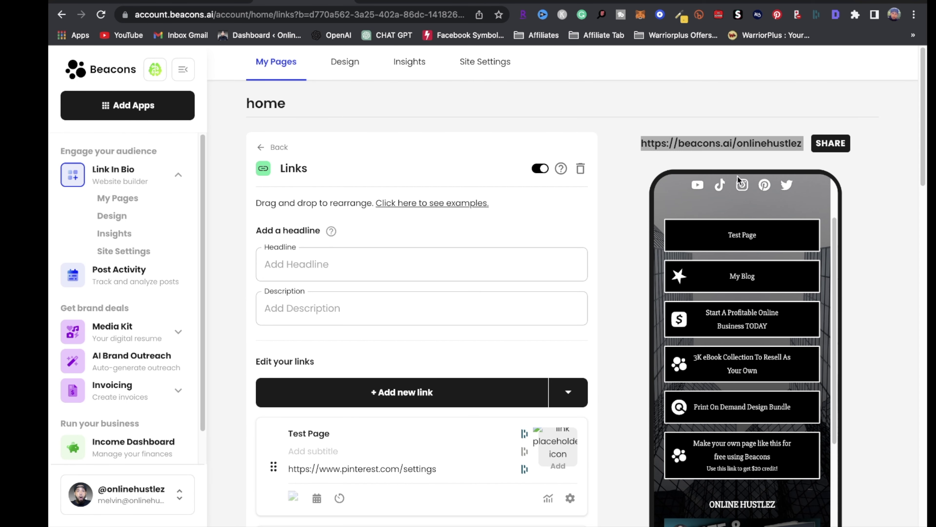
scroll(786, 217, "up", 3)
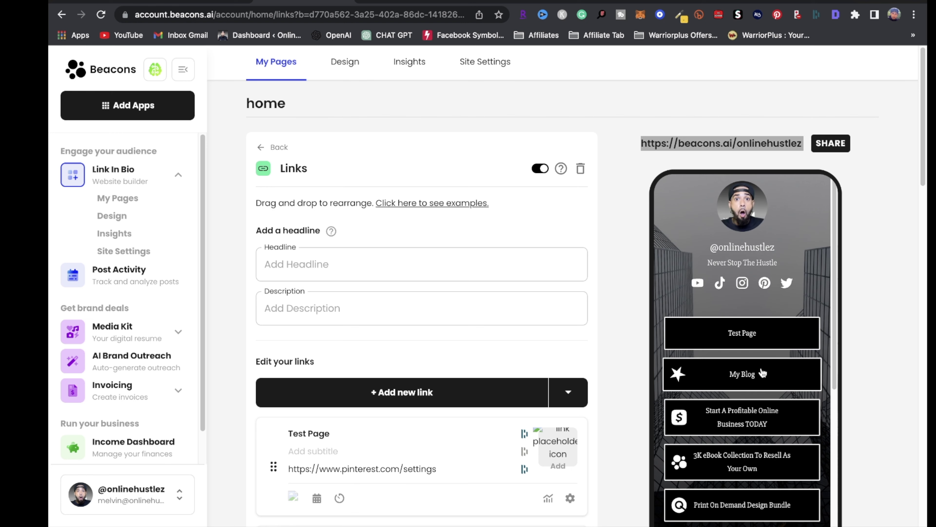